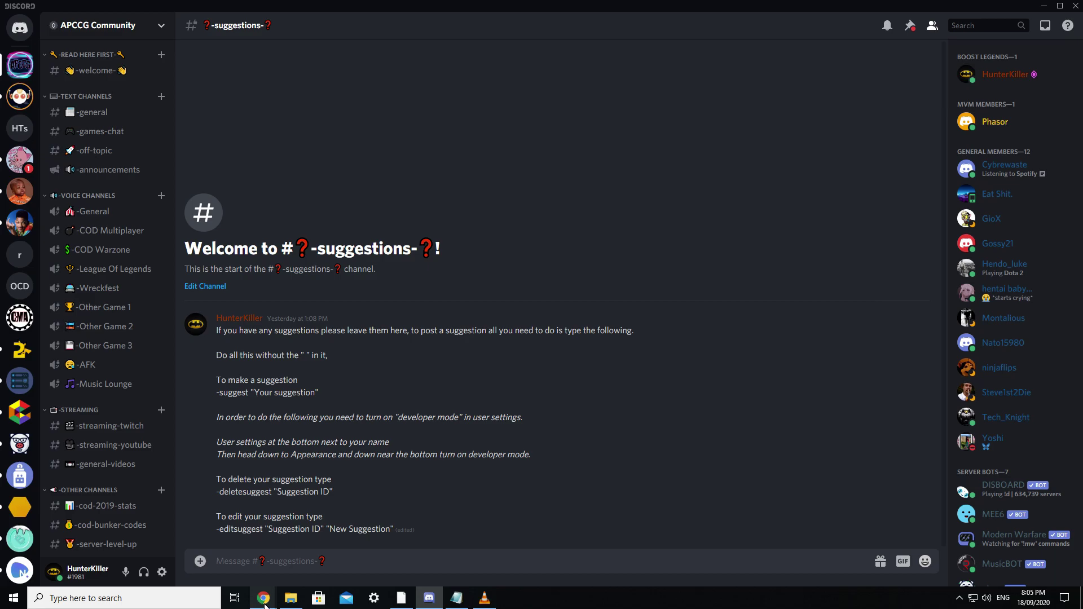
# - Switch to Chrome and review the trigger, configuration variables and commands in the yagpdb-cc suggestion v2 README on GitHub
pyautogui.moveTo(267, 601)
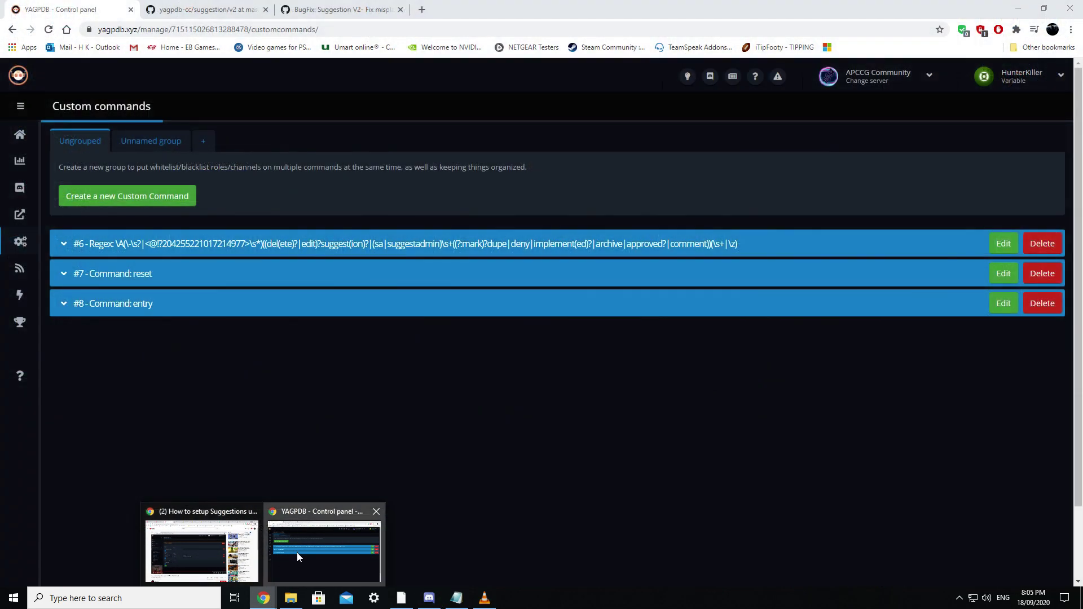
pyautogui.click(297, 553)
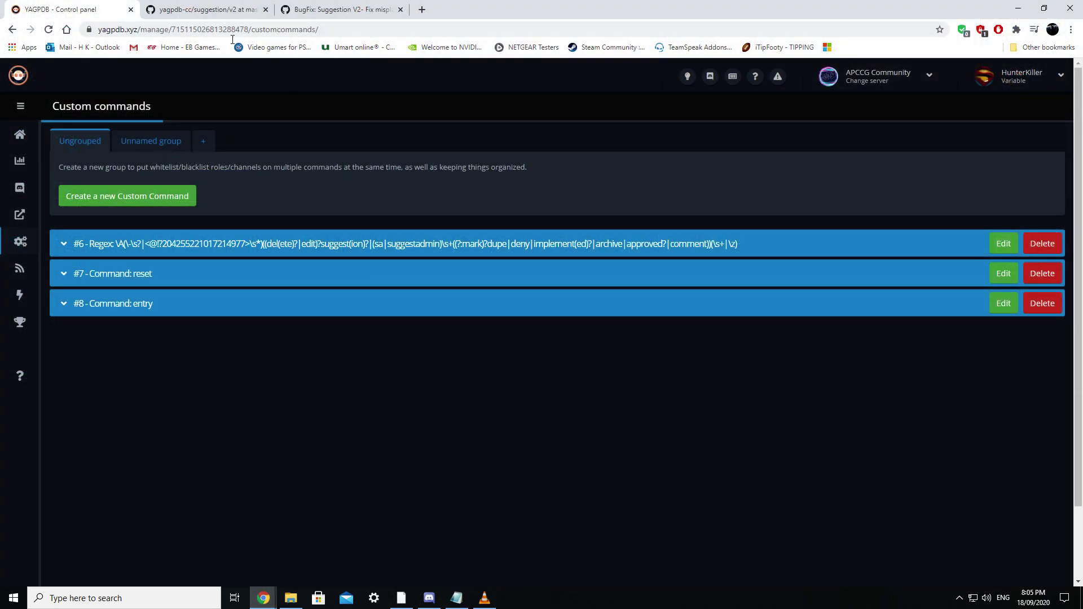
pyautogui.click(210, 6)
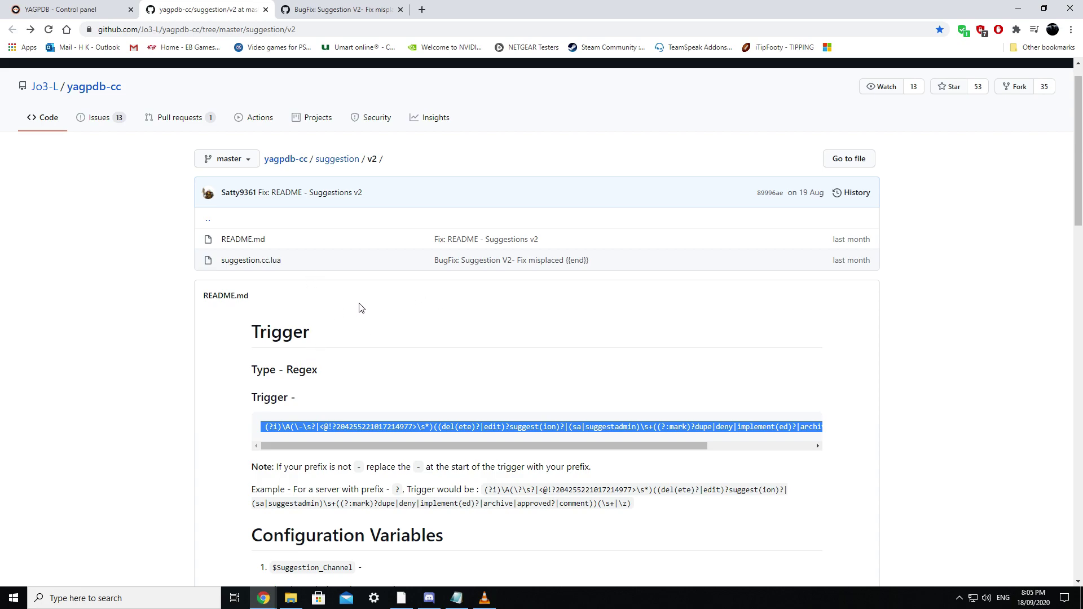
pyautogui.scroll(-1, 361, 309)
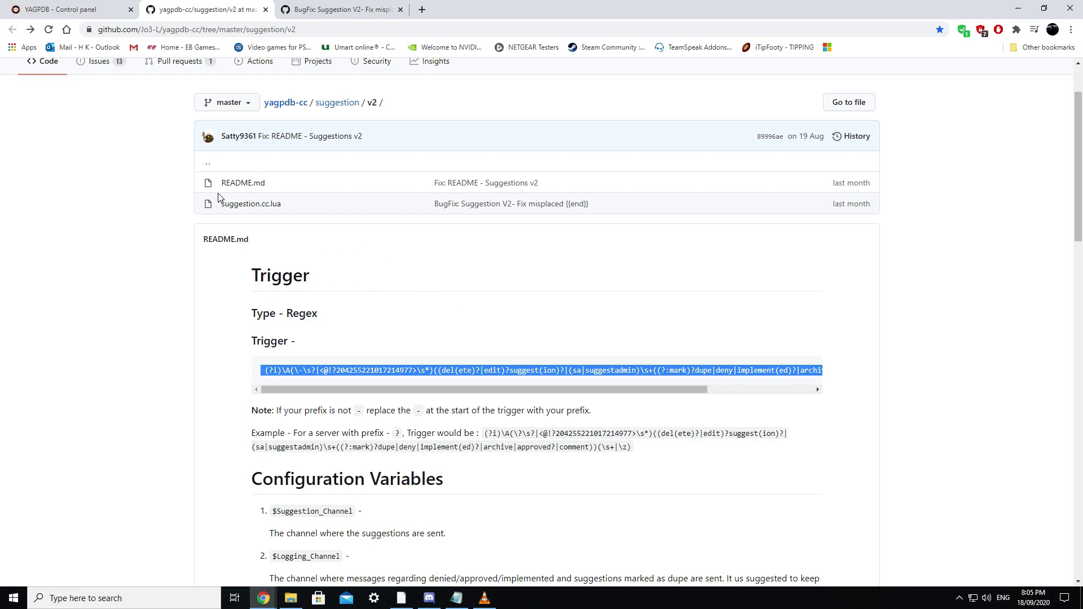
pyautogui.moveTo(244, 283); pyautogui.dragTo(354, 564)
pyautogui.scroll(5, 513, 449)
pyautogui.click(513, 449)
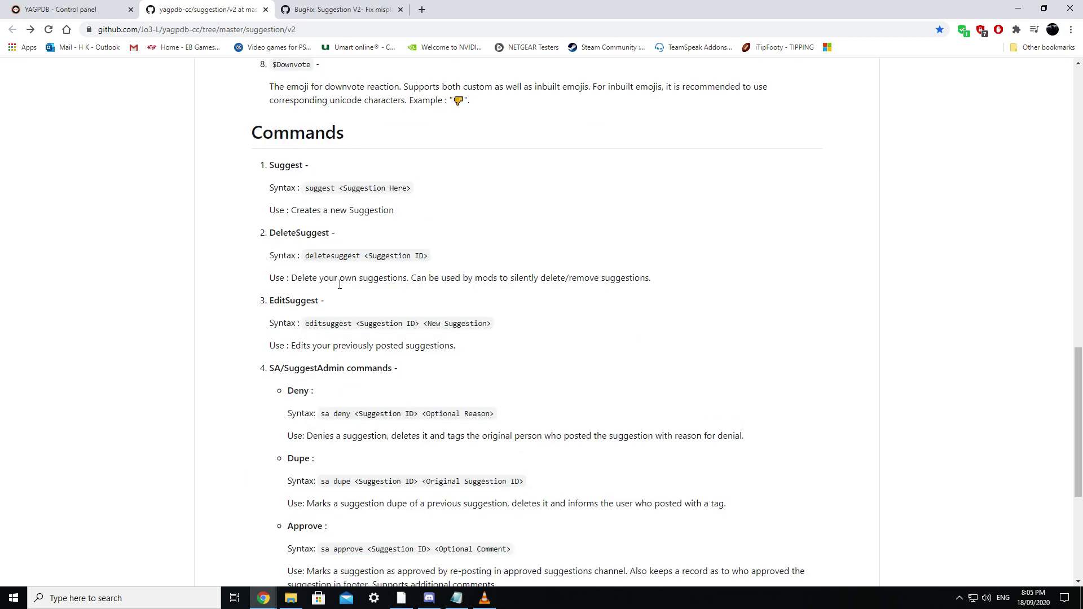
pyautogui.scroll(5, 513, 449)
pyautogui.scroll(-3, 361, 359)
pyautogui.scroll(4, 361, 359)
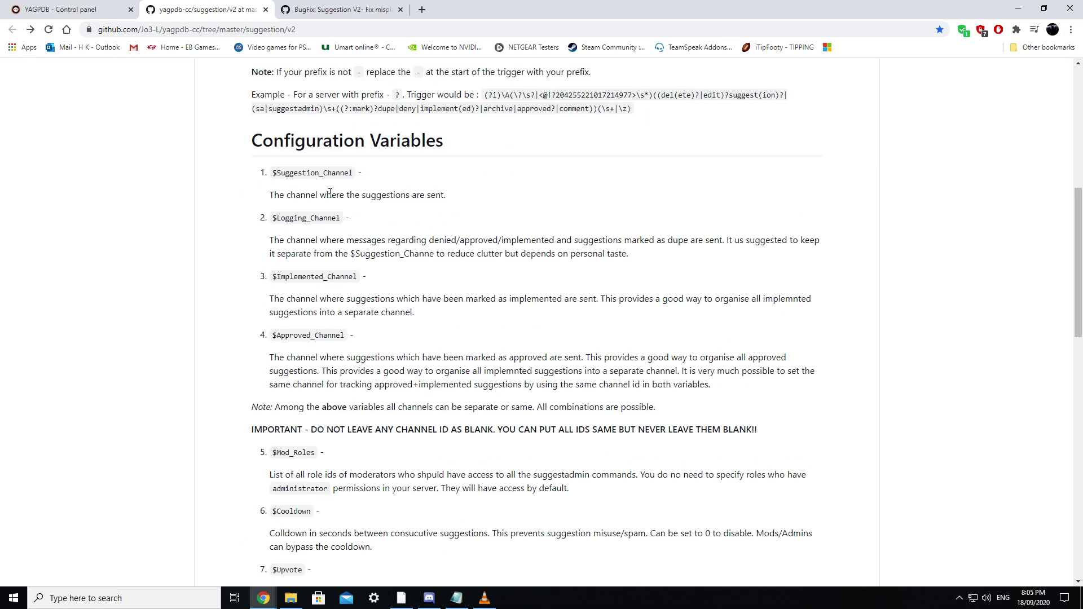
pyautogui.scroll(-1, 381, 422)
pyautogui.scroll(4, 395, 361)
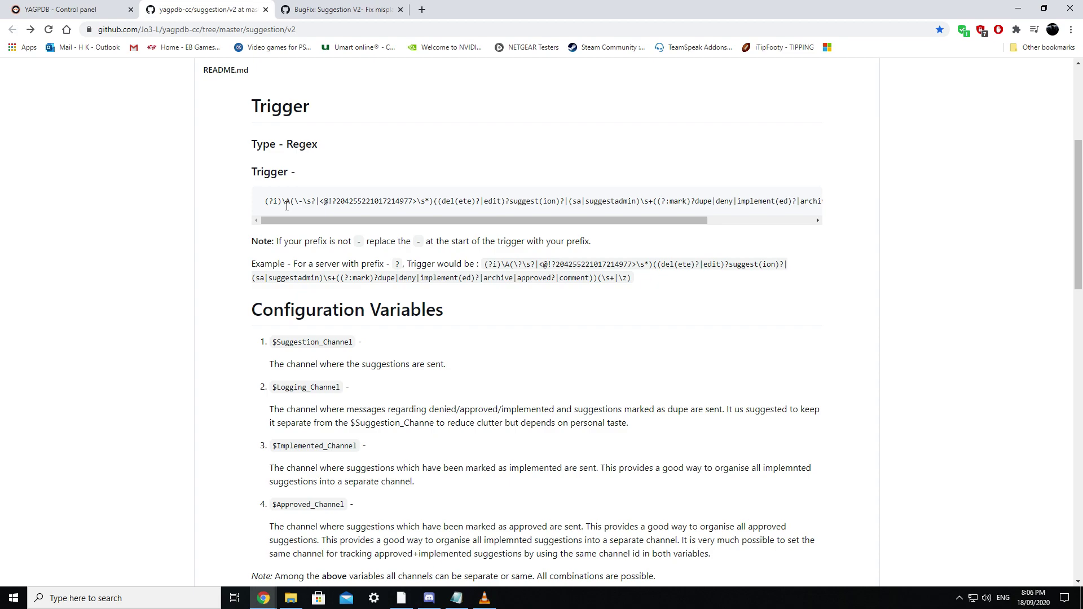
pyautogui.moveTo(281, 204); pyautogui.dragTo(391, 209)
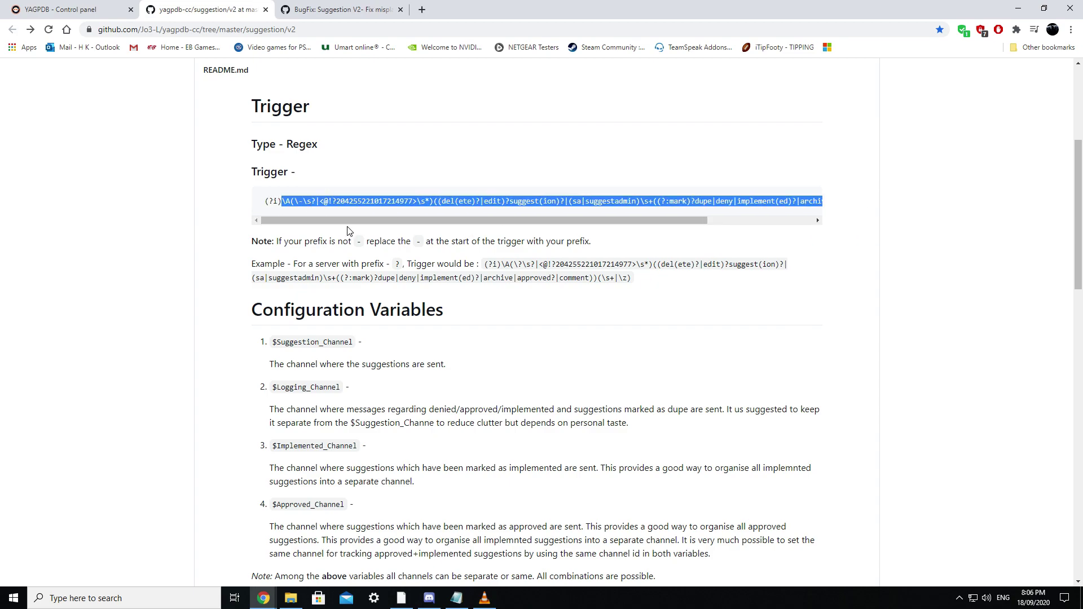
pyautogui.scroll(2, 334, 194)
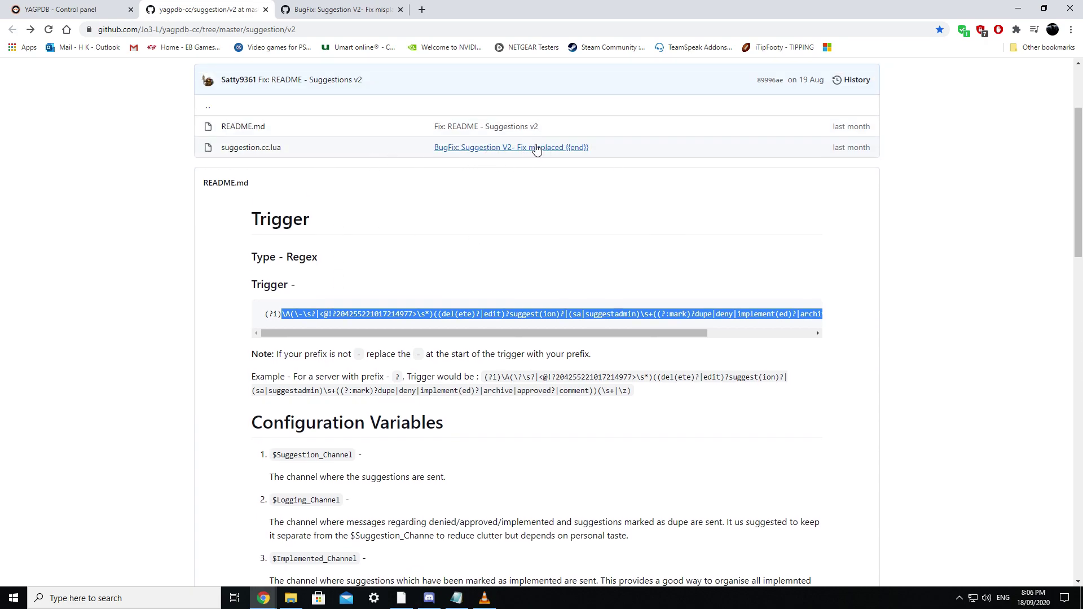
# - Look through the suggestion.cc.lua code in the Suggestion V2 bug-fix commit, highlighting its configuration area and the opening comment
pyautogui.click(314, 9)
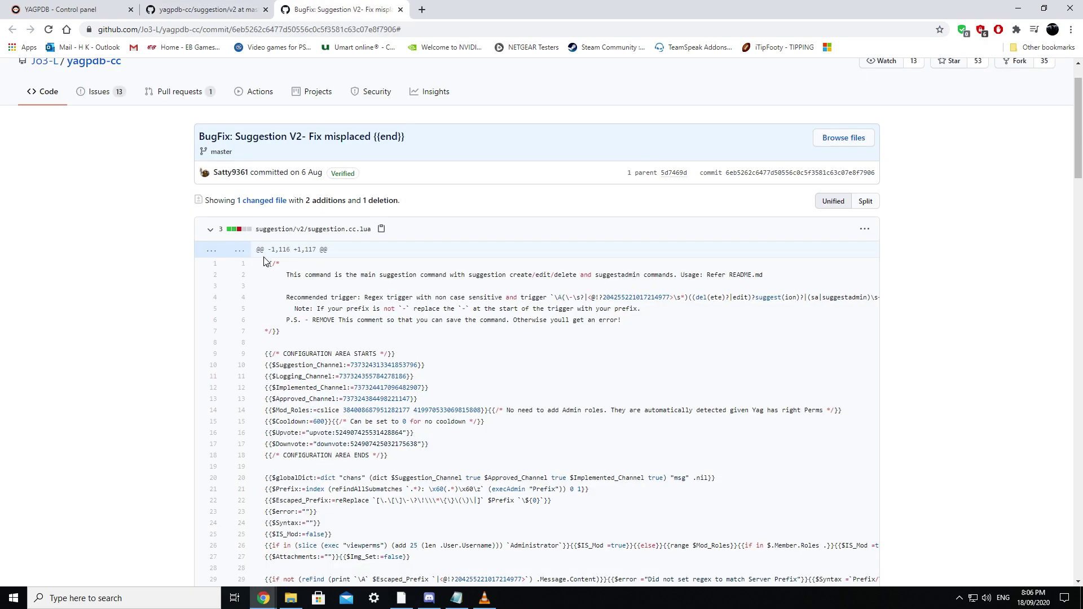
pyautogui.scroll(-2, 264, 260)
pyautogui.scroll(-6, 295, 251)
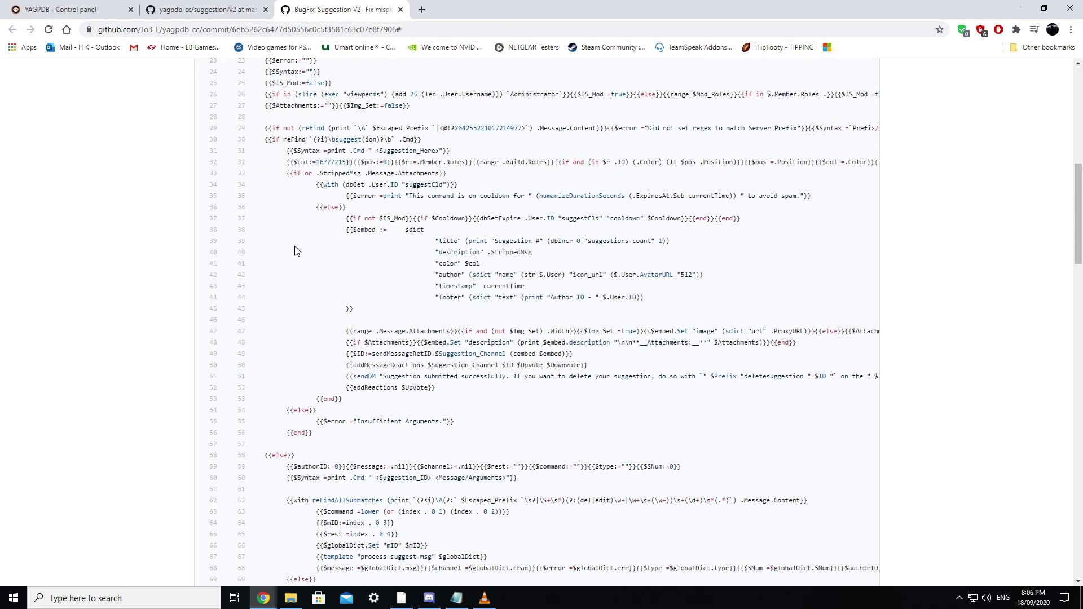
pyautogui.scroll(-20, 297, 251)
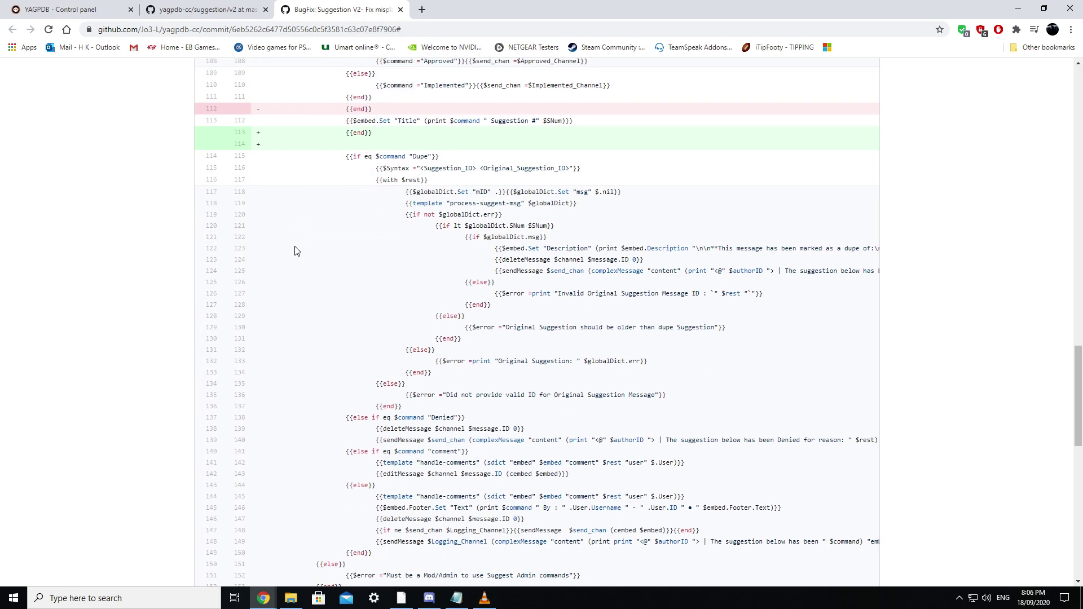
pyautogui.scroll(-5, 300, 252)
pyautogui.scroll(20, 332, 311)
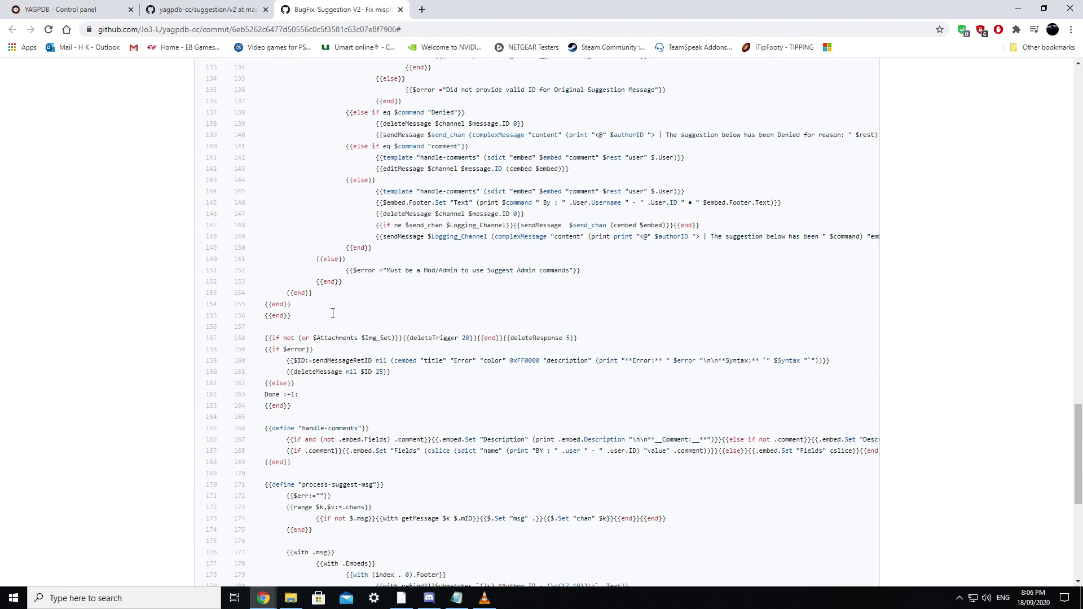
pyautogui.scroll(2, 333, 312)
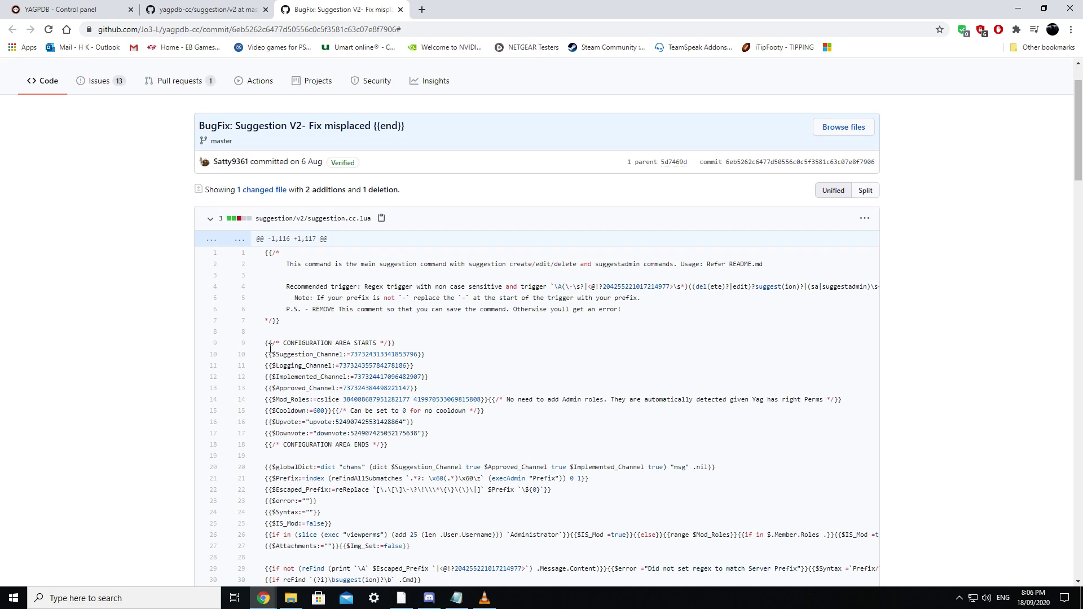
pyautogui.moveTo(266, 345); pyautogui.dragTo(447, 412)
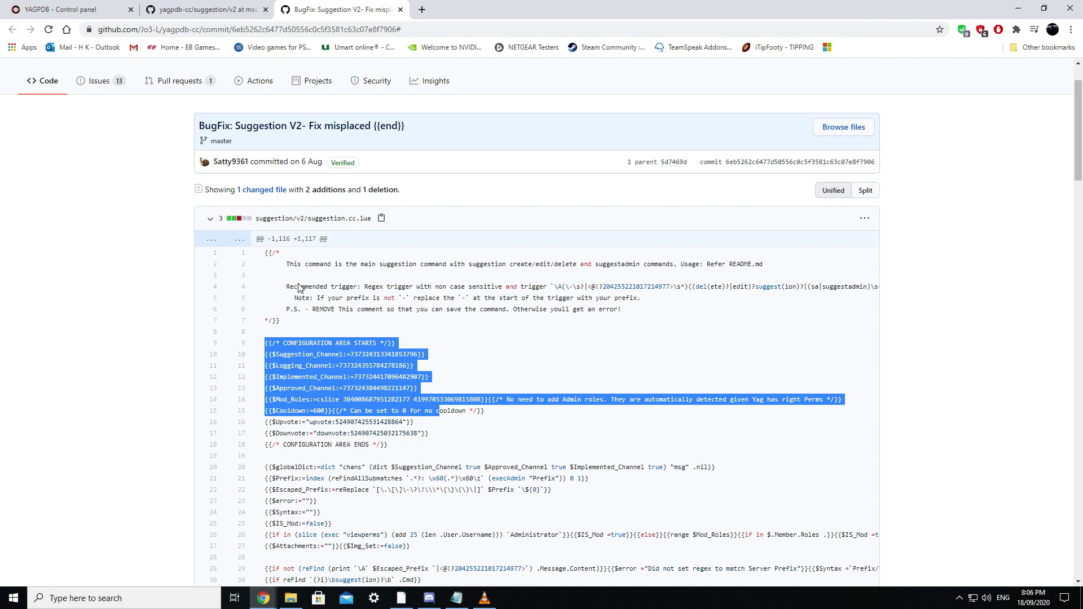
pyautogui.moveTo(283, 324); pyautogui.dragTo(253, 259)
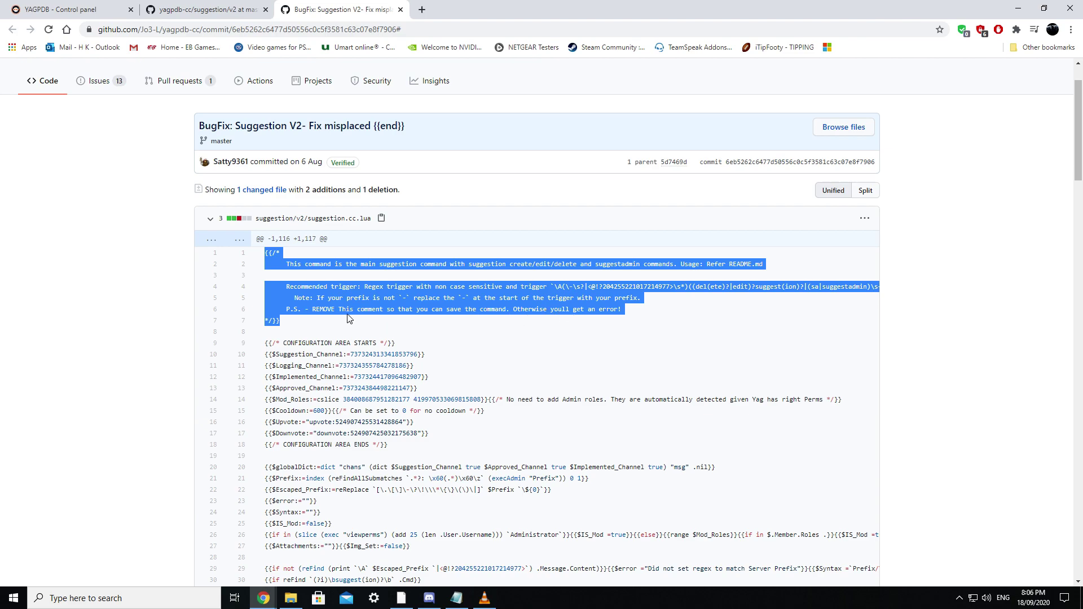
pyautogui.click(580, 291)
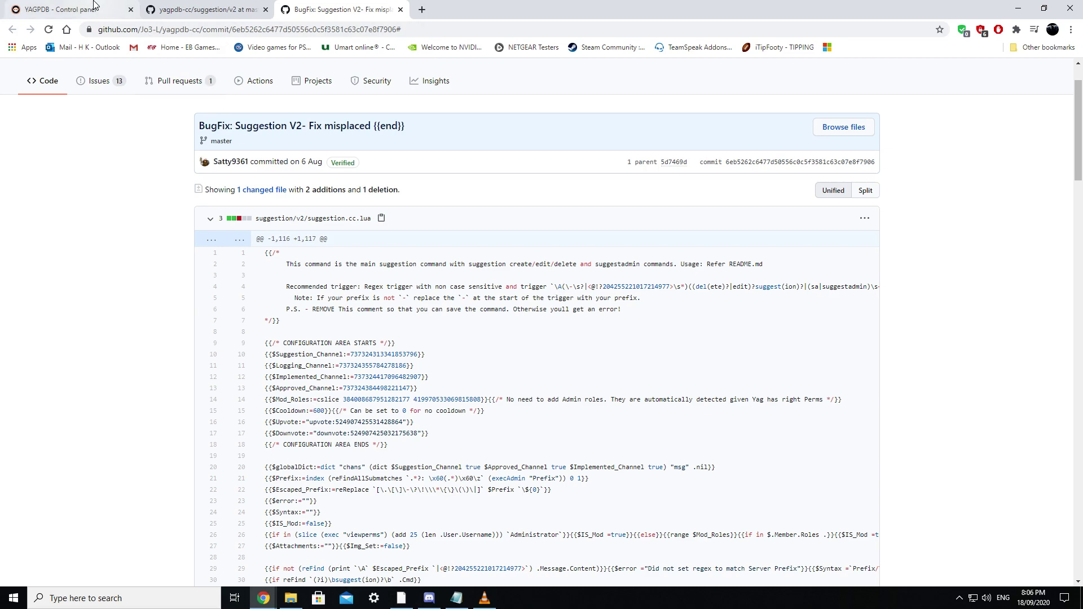
# - In the YAGPDB control panel, open regex custom command #6 for editing and enlarge its response box
pyautogui.click(66, 6)
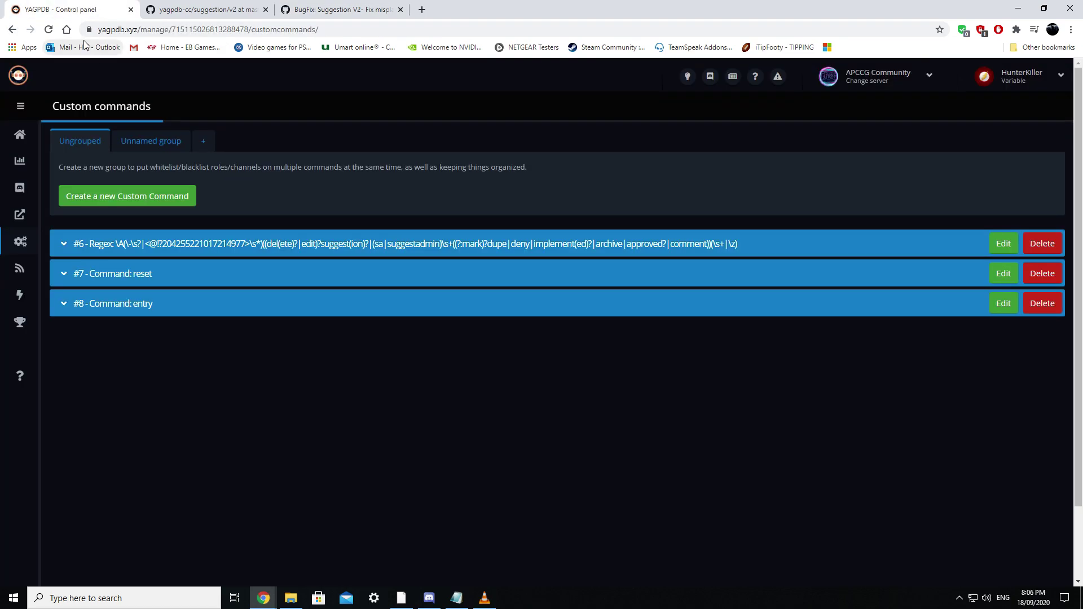
pyautogui.moveTo(25, 137)
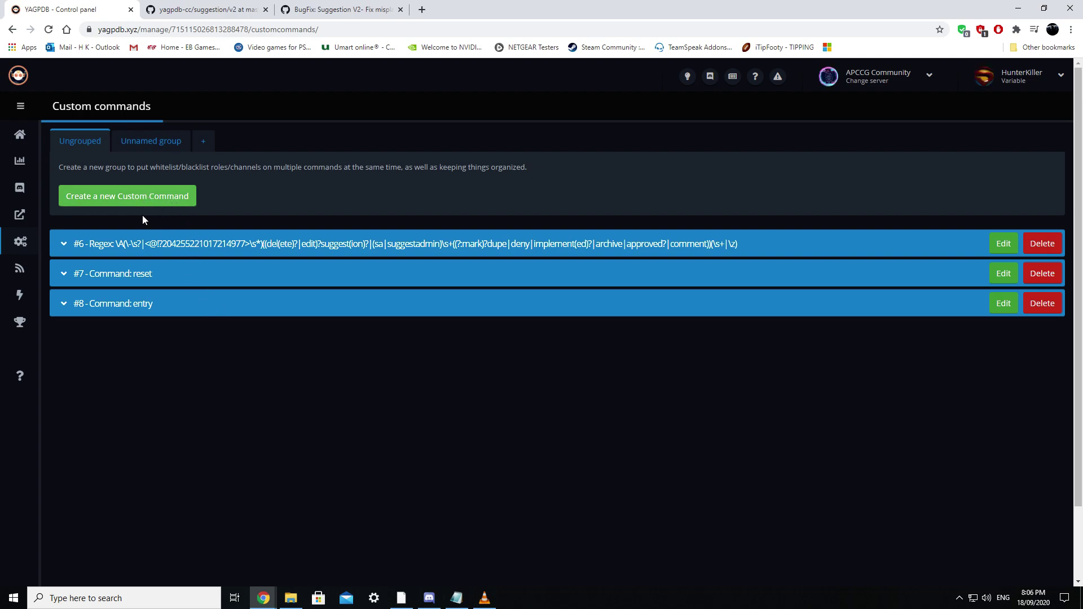
pyautogui.click(1003, 243)
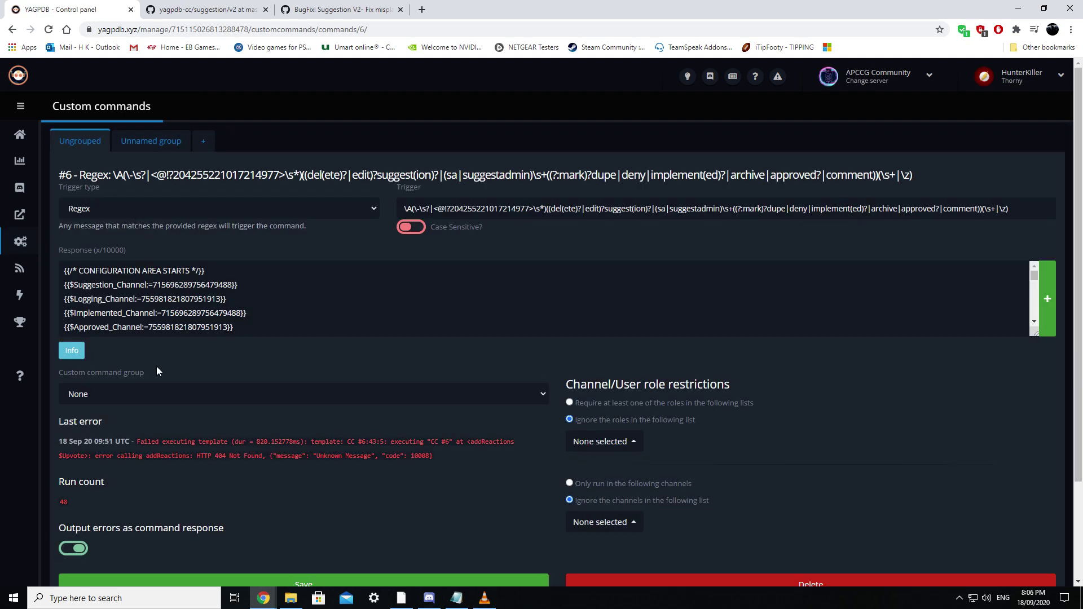
pyautogui.moveTo(1034, 342); pyautogui.dragTo(1033, 558)
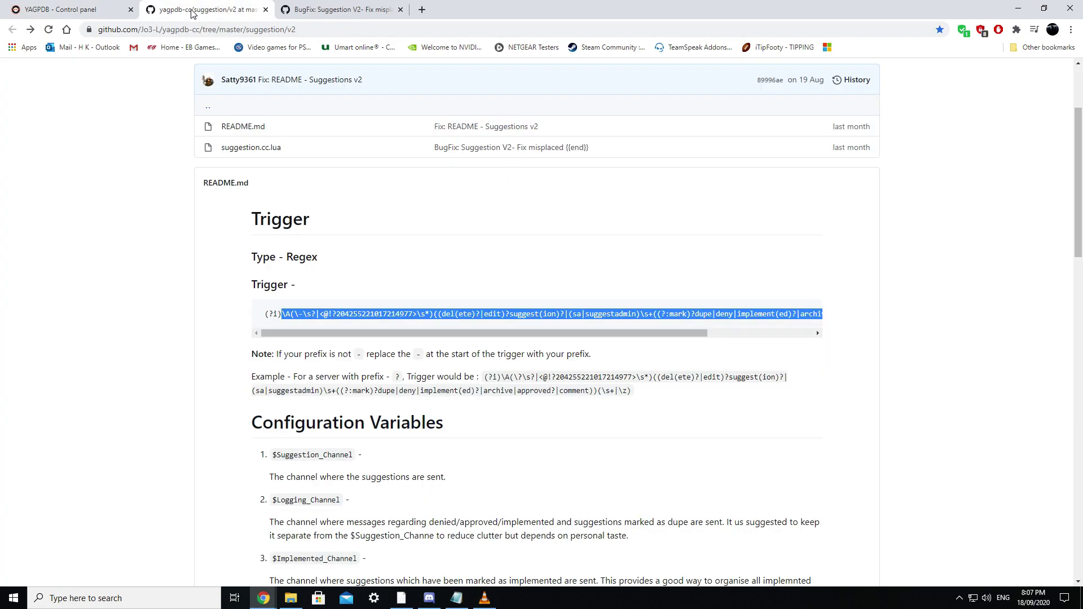
# - Highlight the README's trigger regex from \A to \z and compare it with the trigger of custom command #6
pyautogui.click(194, 10)
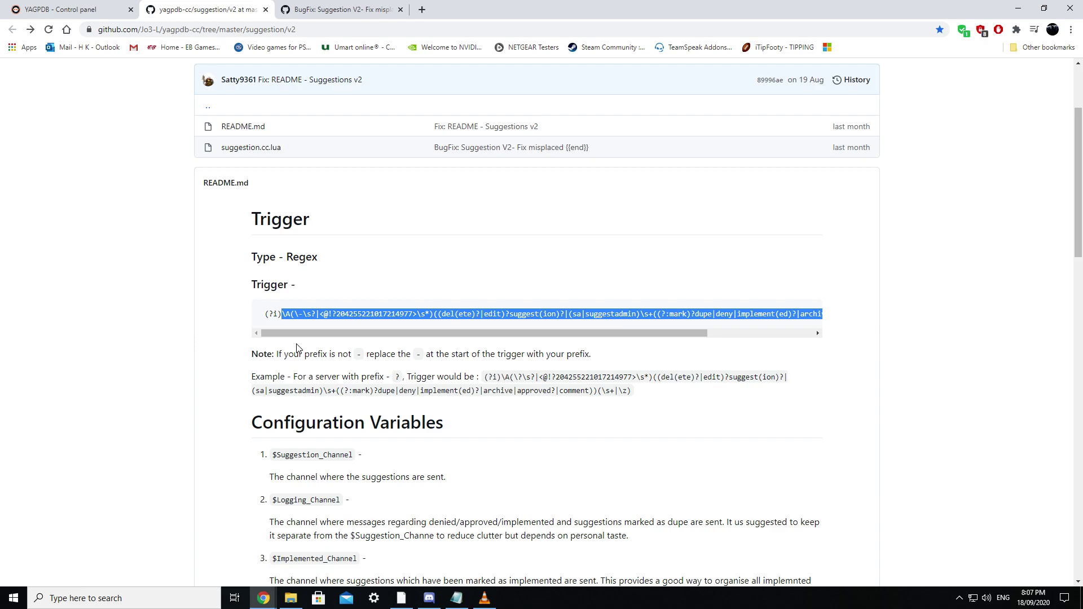
pyautogui.click(286, 320)
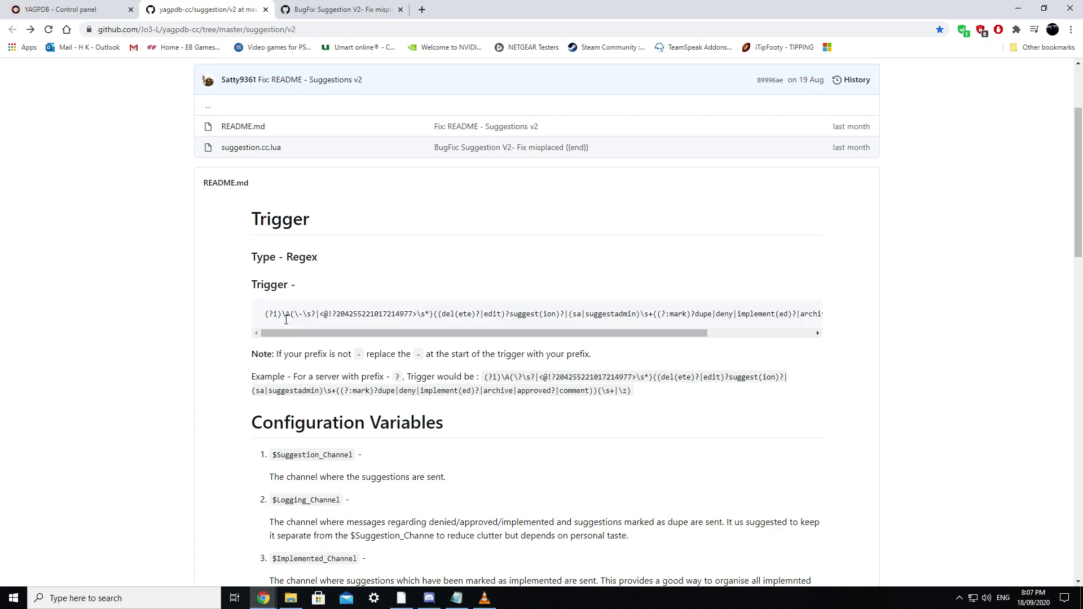
pyautogui.moveTo(287, 319); pyautogui.dragTo(805, 326)
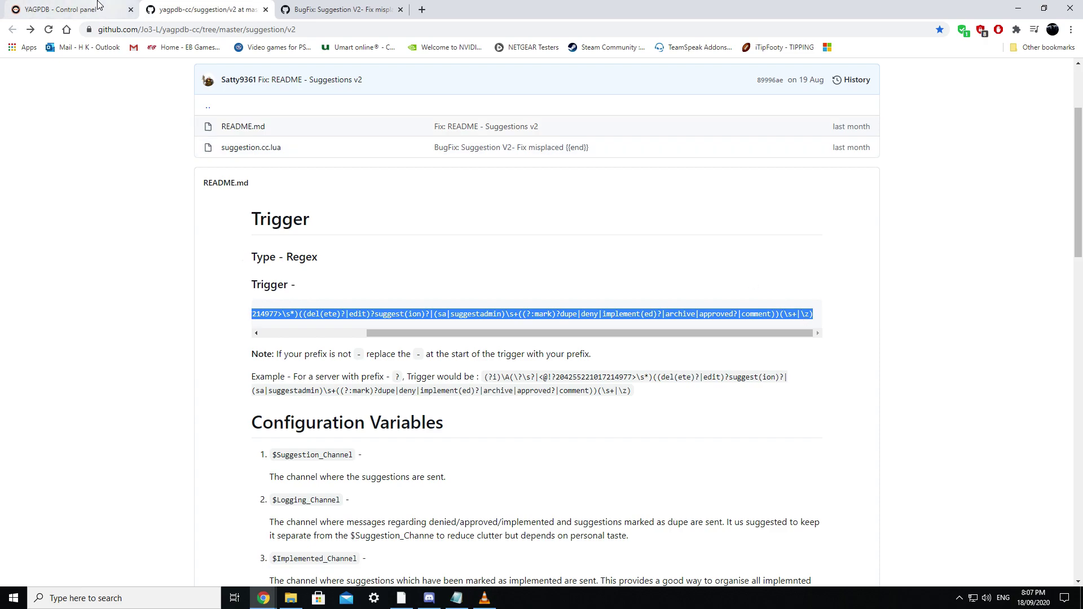
pyautogui.click(68, 10)
pyautogui.moveTo(405, 209); pyautogui.dragTo(1013, 210)
# - Examine the commit's suggestion.cc.lua code through its last line and compare its configuration area with the response of custom command #6
pyautogui.click(186, 9)
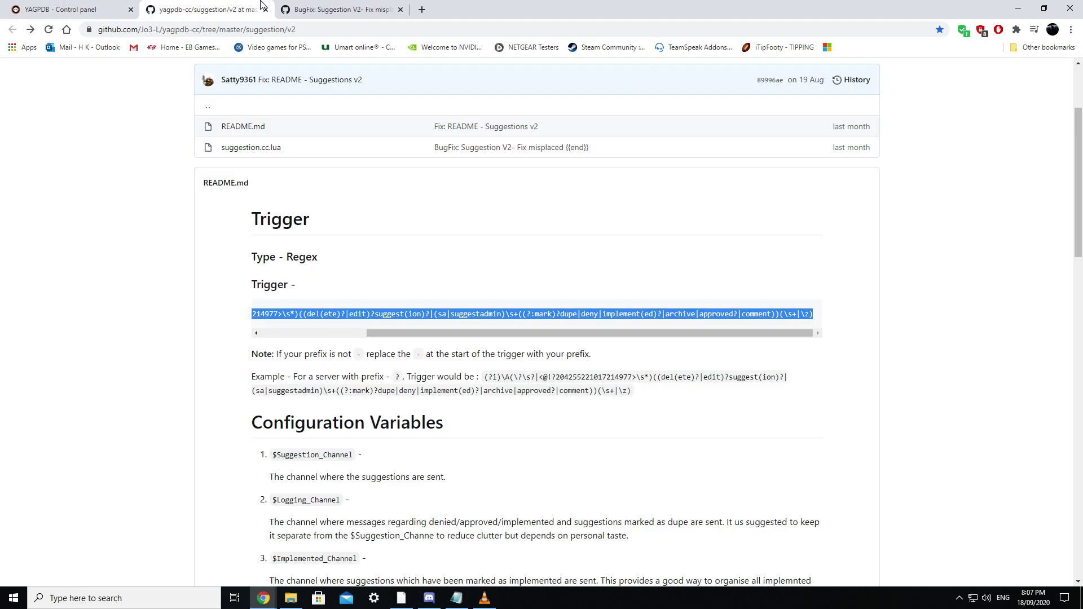
pyautogui.click(356, 5)
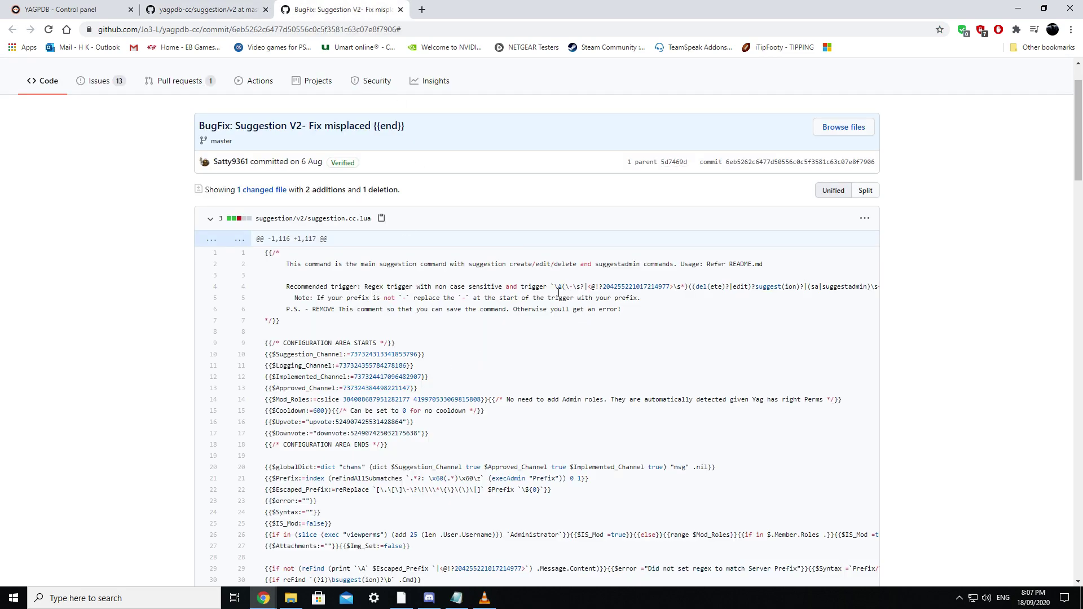
pyautogui.moveTo(290, 286); pyautogui.dragTo(858, 286)
pyautogui.click(781, 334)
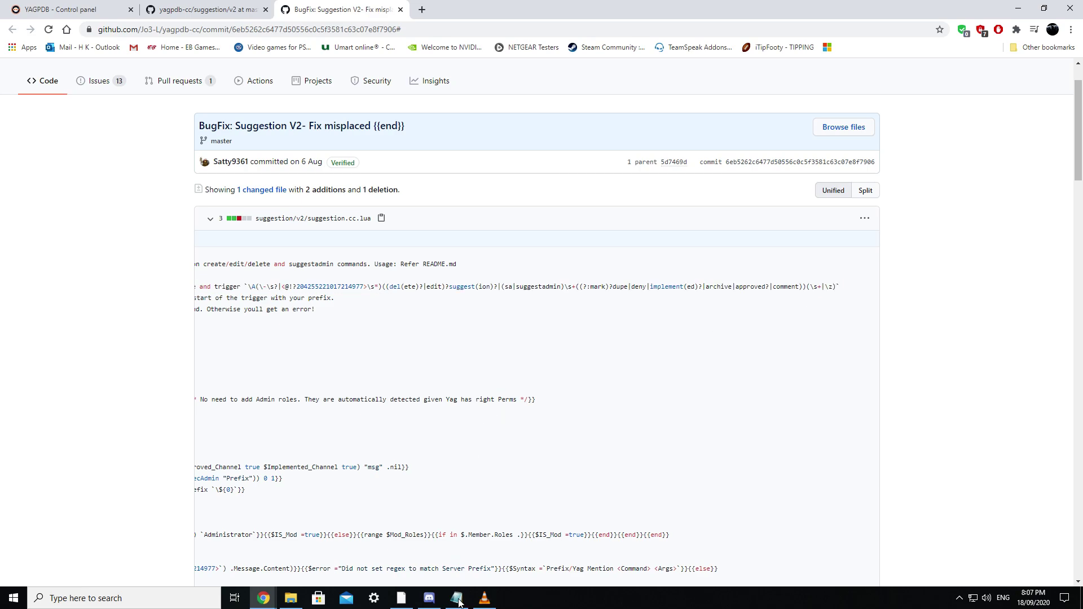
pyautogui.scroll(-20, 640, 399)
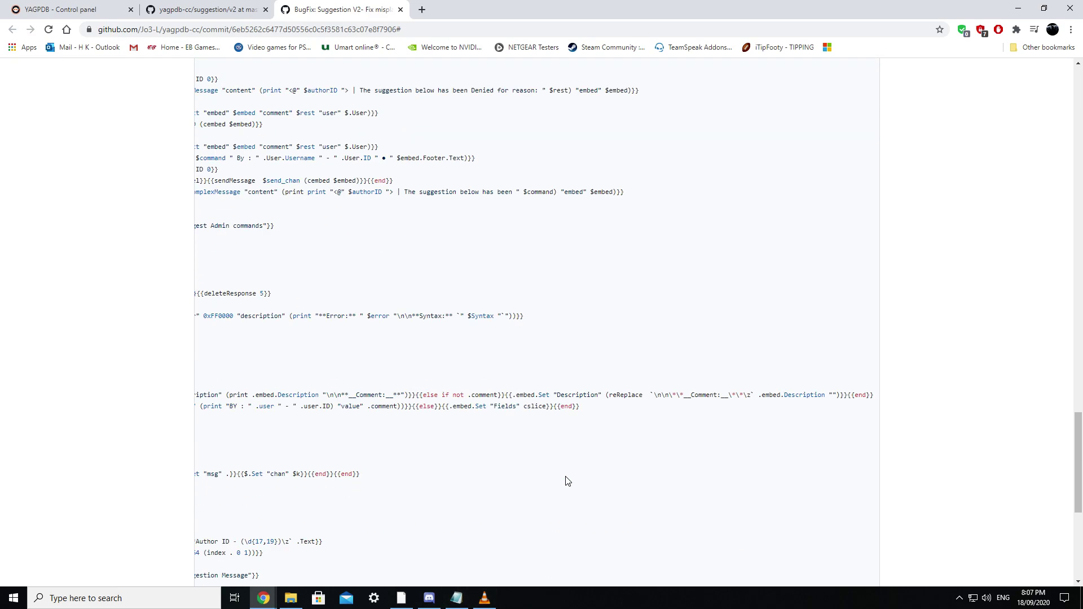
pyautogui.moveTo(560, 450); pyautogui.dragTo(356, 450)
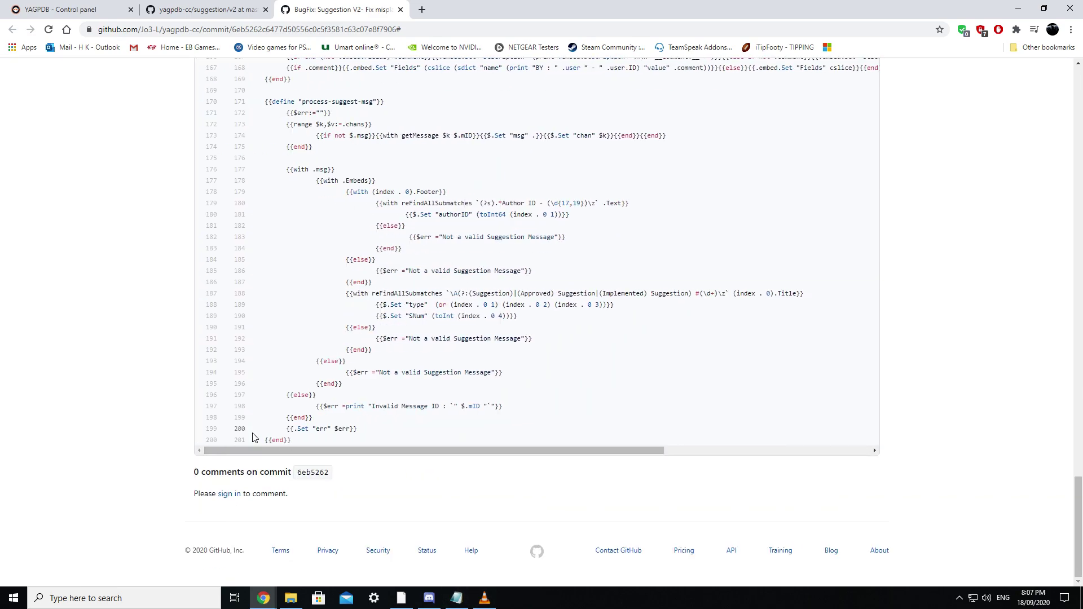
pyautogui.scroll(9, 317, 373)
pyautogui.scroll(20, 318, 373)
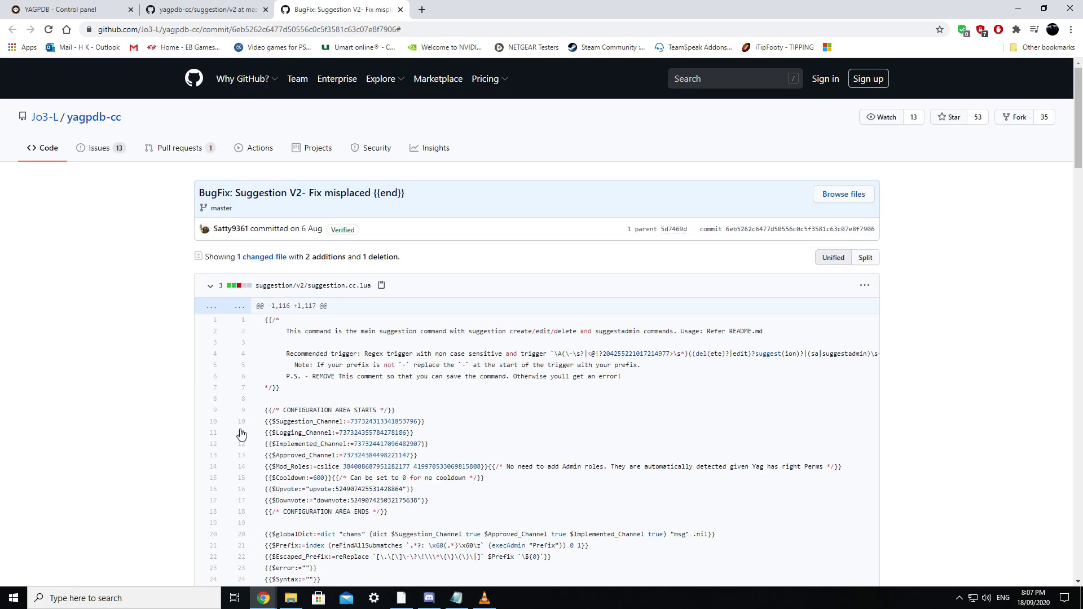
pyautogui.moveTo(265, 413); pyautogui.dragTo(421, 456)
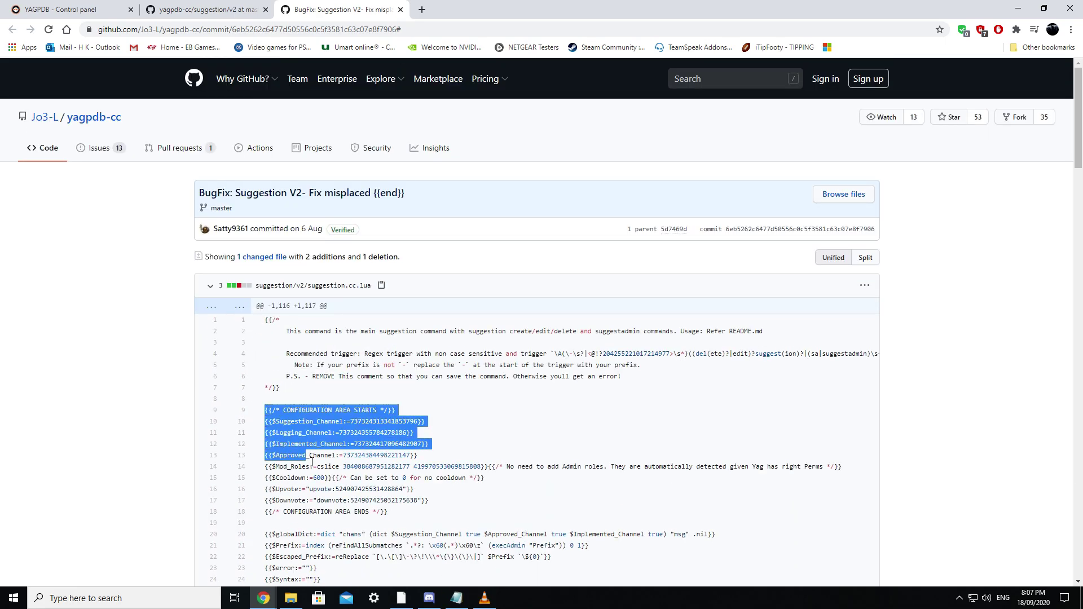
pyautogui.click(167, 4)
pyautogui.click(73, 9)
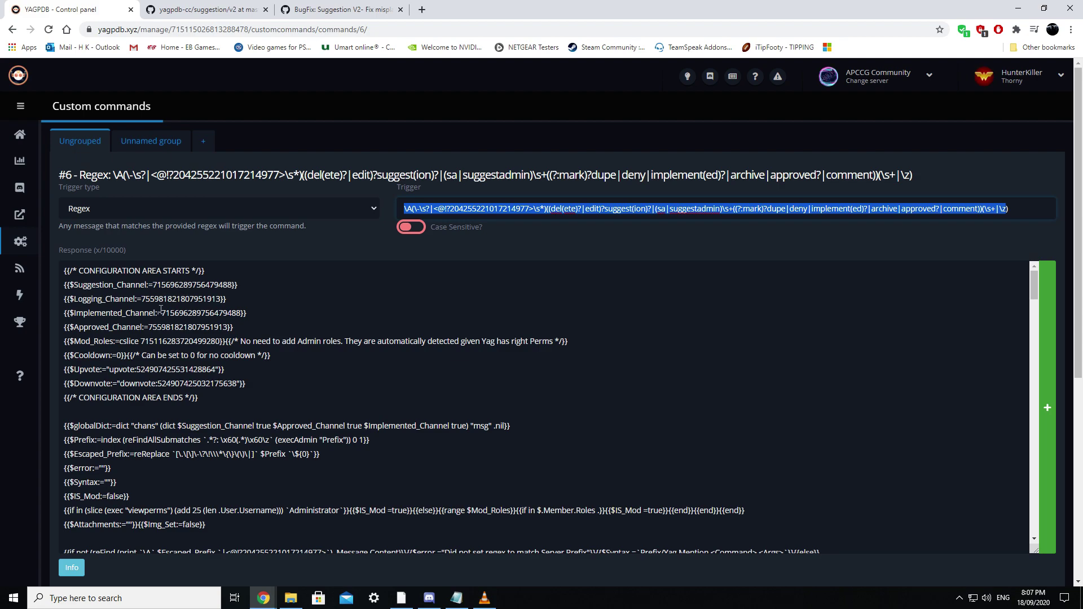
# - Switch to Discord and bring up the Developer Mode option in the Appearance section of the user settings
pyautogui.click(431, 601)
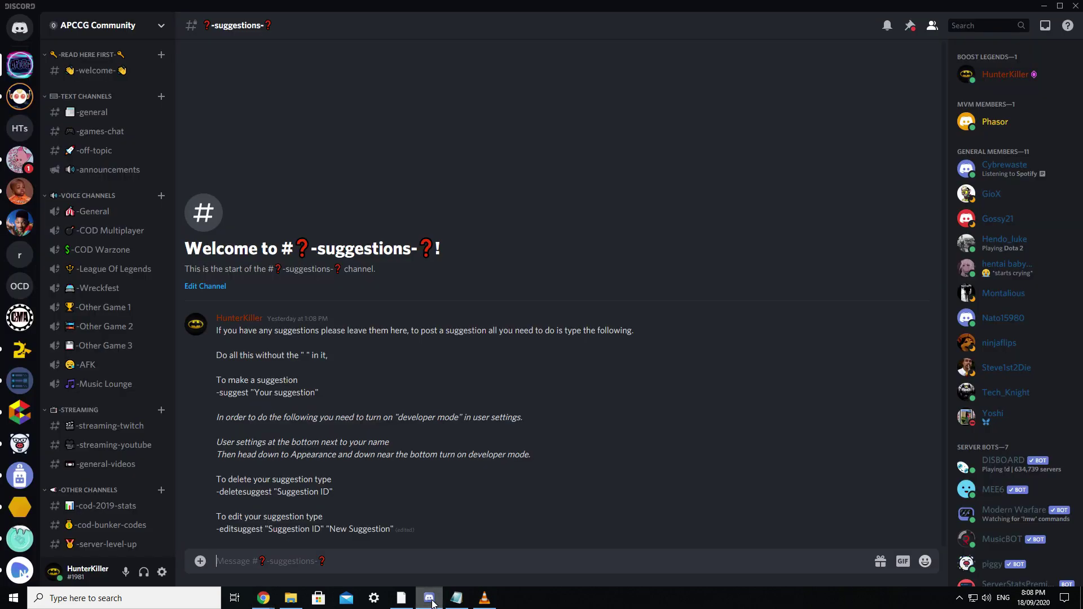
pyautogui.click(162, 572)
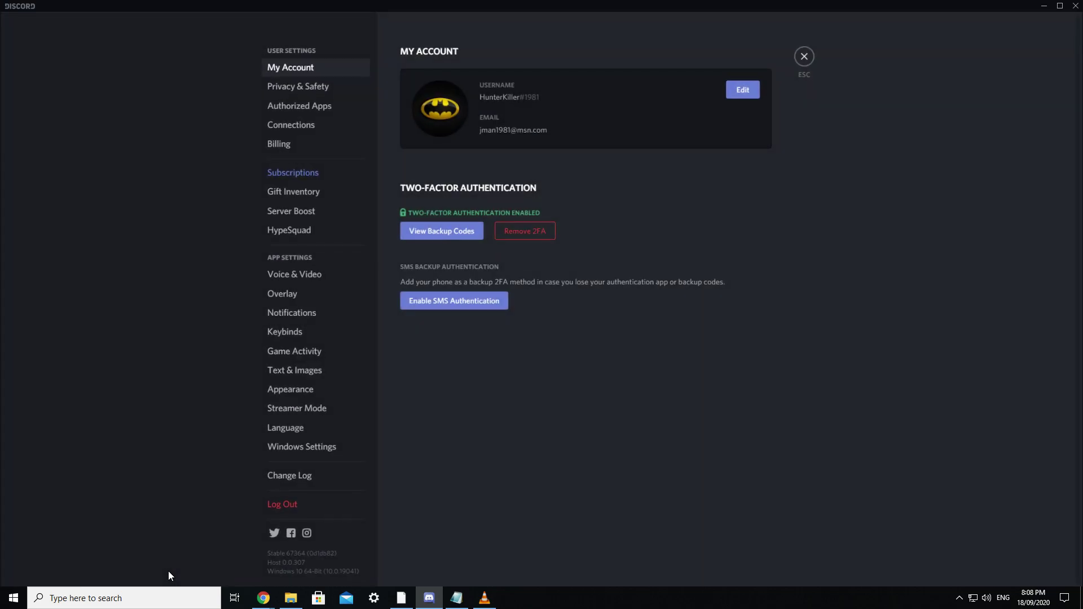
pyautogui.click(302, 392)
pyautogui.scroll(-7, 726, 445)
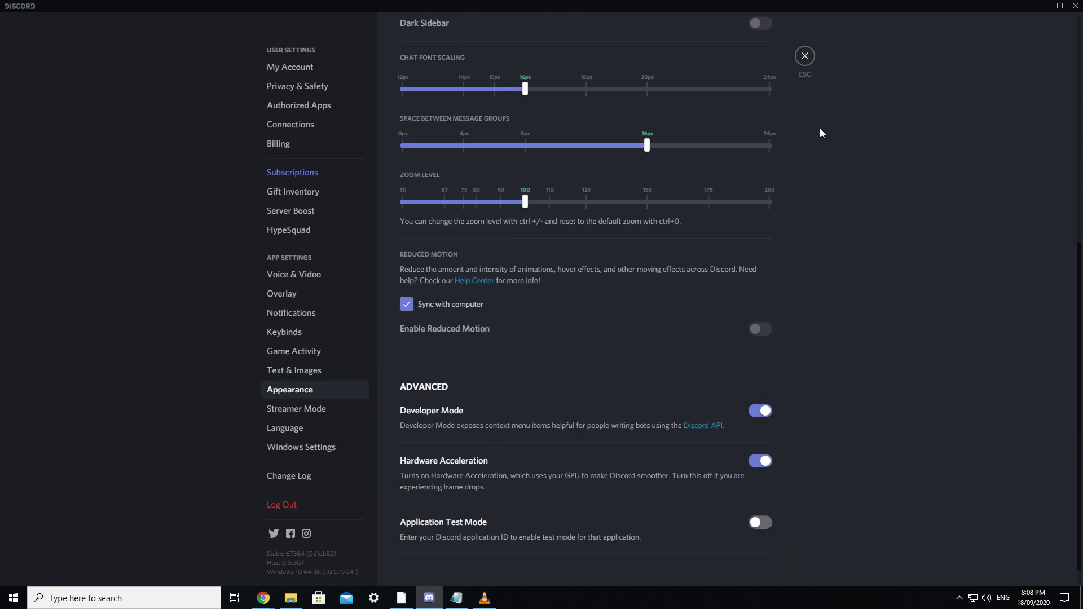
# - Leave the user settings and bring up the Copy ID option for the ❓-suggestions-❓ channel
pyautogui.click(804, 57)
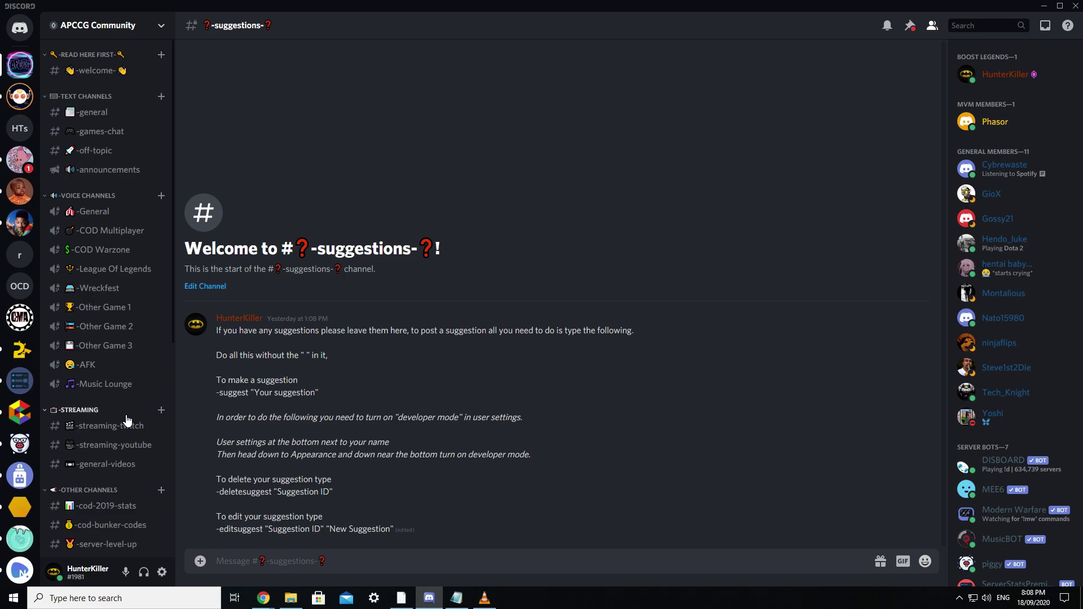
pyautogui.scroll(-3, 116, 398)
pyautogui.scroll(-1, 113, 404)
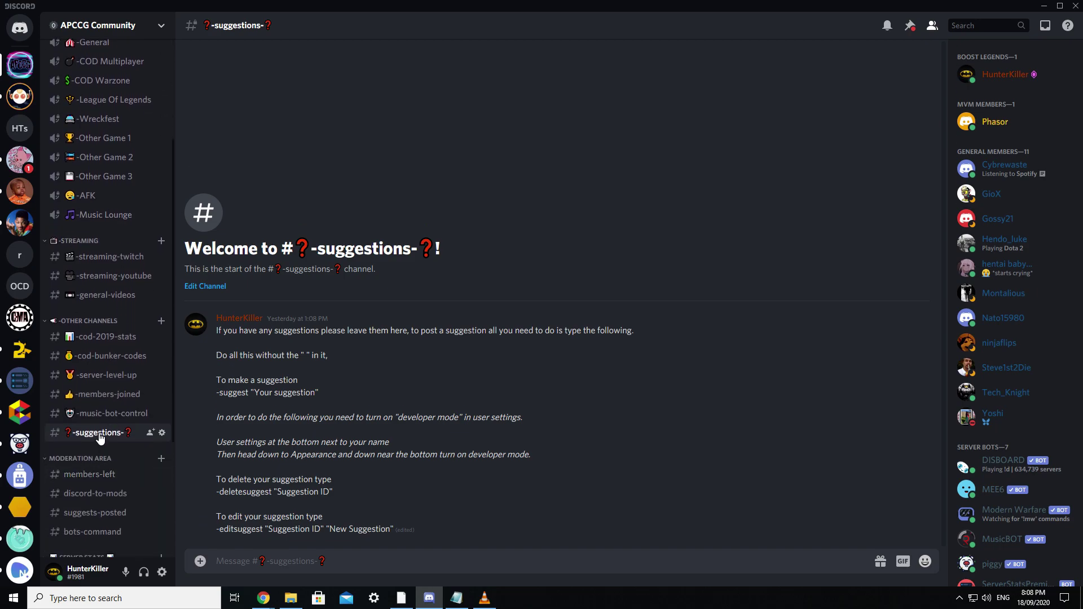
pyautogui.rightClick(96, 432)
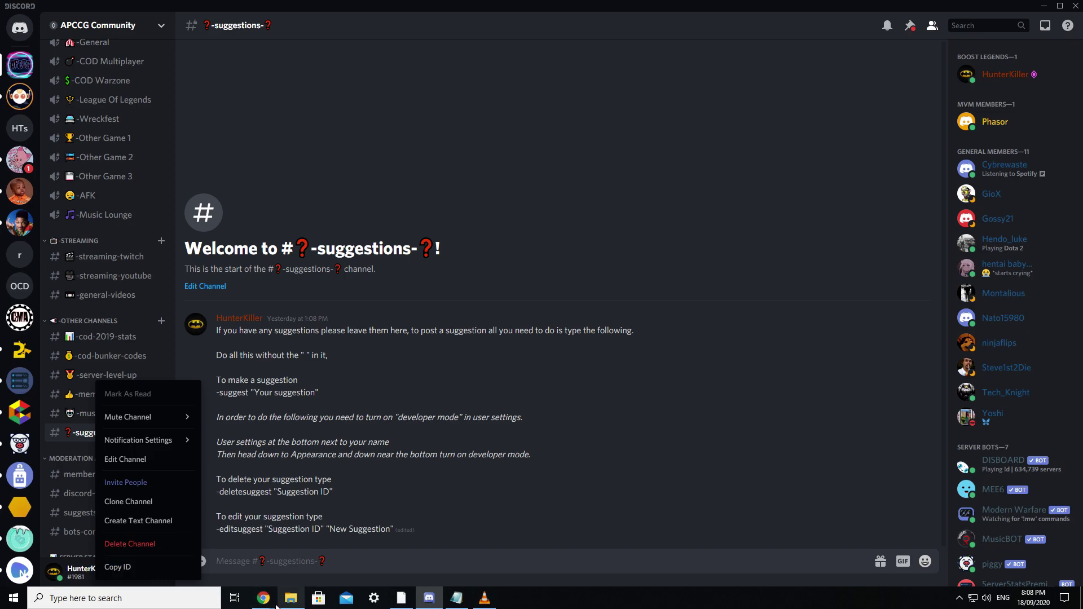
# - Switch to Chrome and highlight the channel IDs and the Mod_Roles ID in the configuration area of custom command #6's response
pyautogui.moveTo(263, 598)
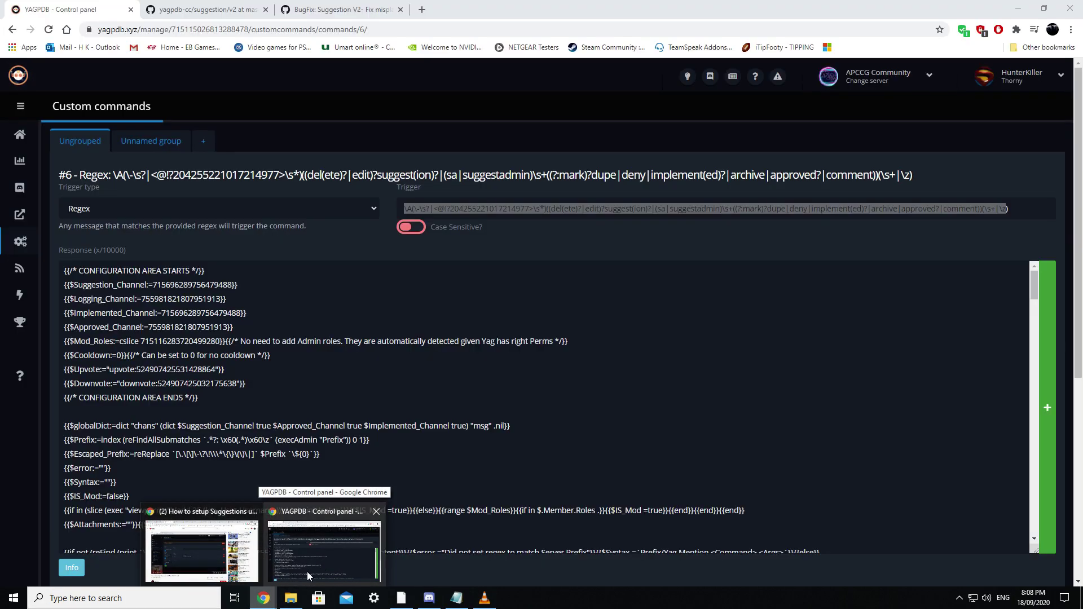
pyautogui.click(307, 571)
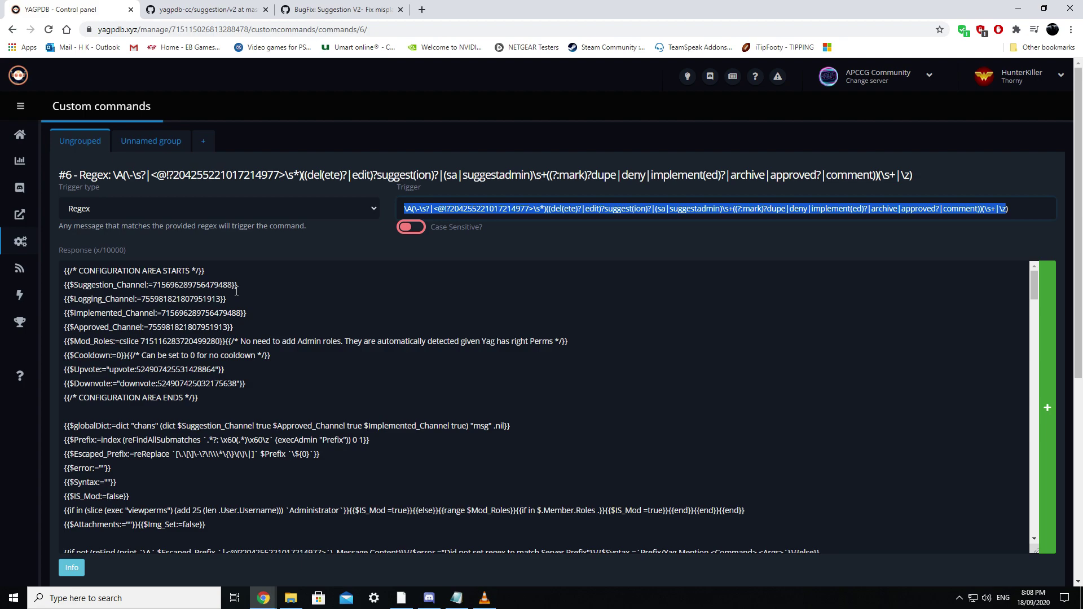
pyautogui.moveTo(232, 286); pyautogui.dragTo(158, 292)
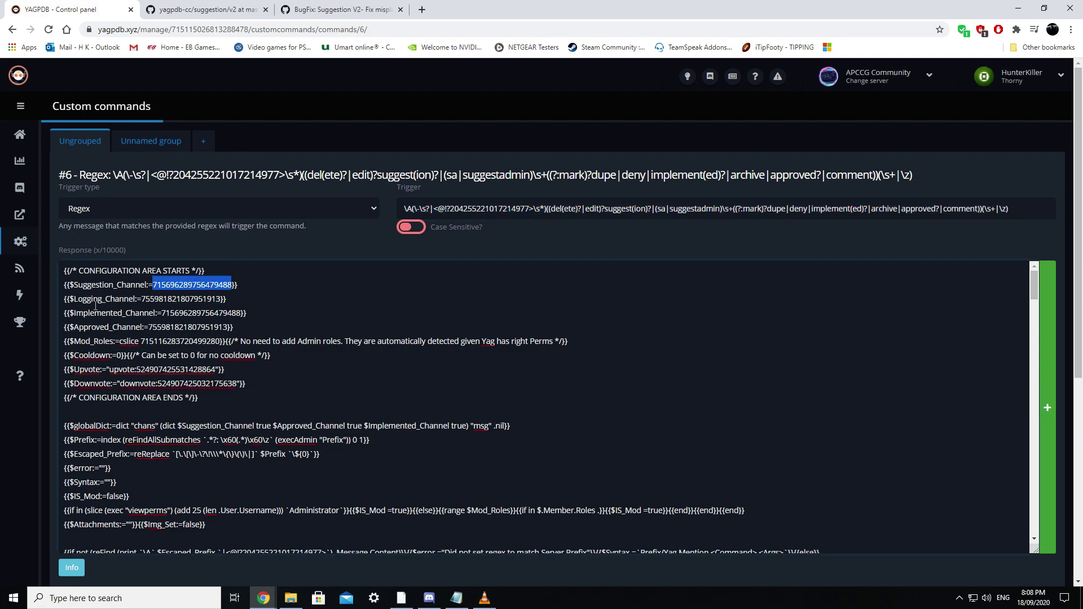
pyautogui.moveTo(74, 299); pyautogui.dragTo(245, 326)
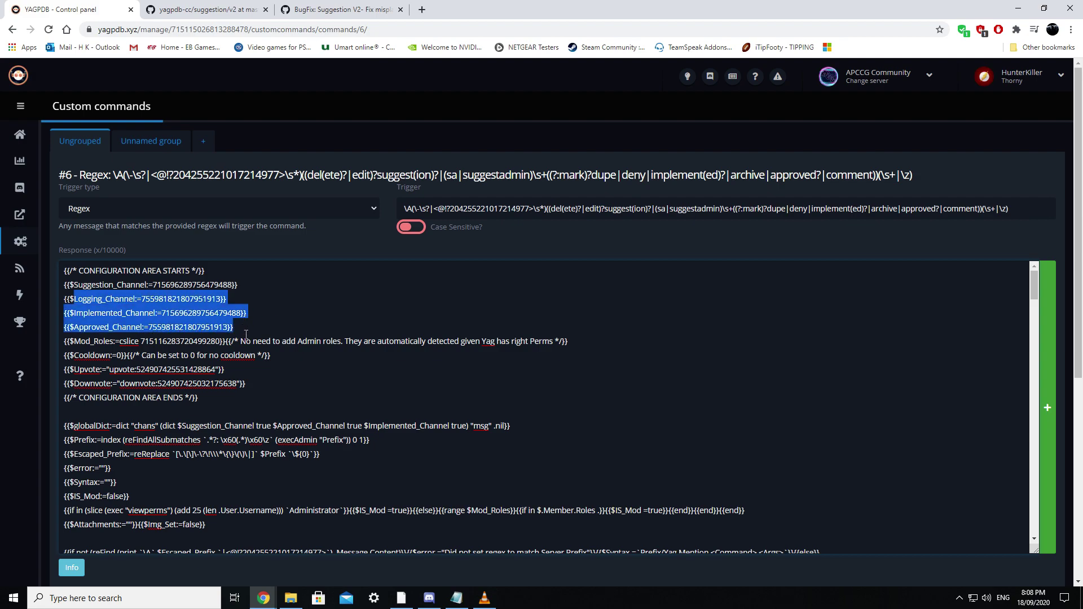
pyautogui.click(225, 314)
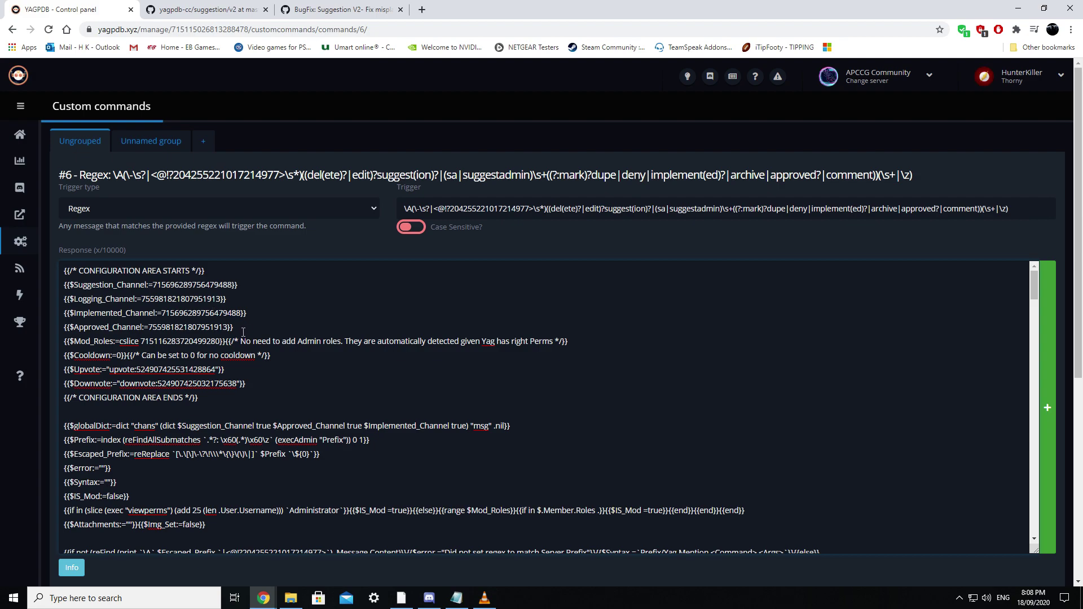
pyautogui.moveTo(244, 328); pyautogui.dragTo(88, 299)
pyautogui.click(225, 342)
pyautogui.moveTo(141, 343); pyautogui.dragTo(224, 350)
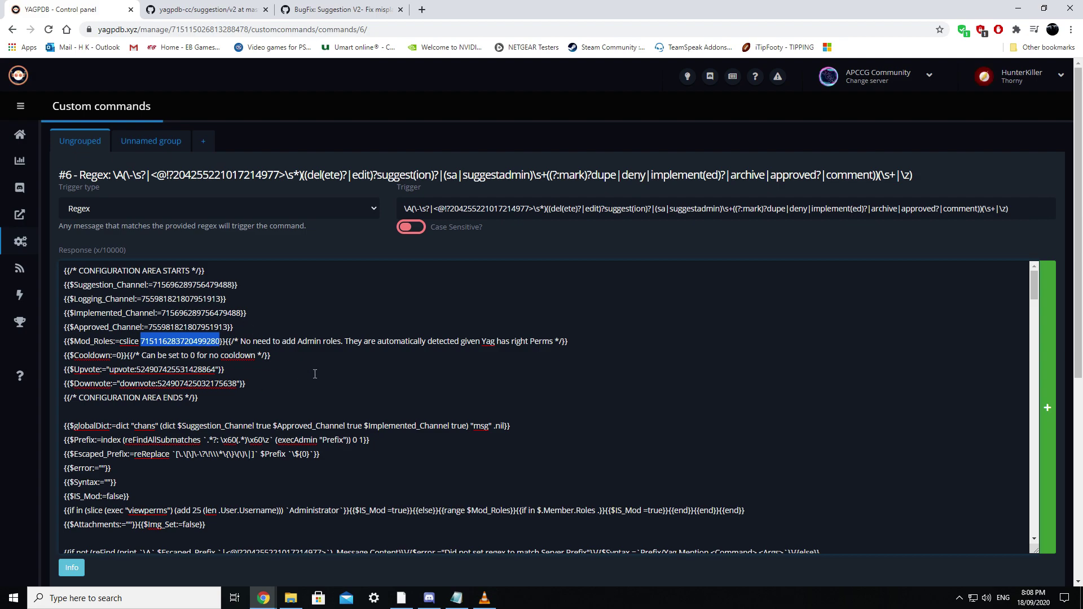
# - Examine custom command #6's response below the configuration area, through the checks for Implemented and Approved suggestions
pyautogui.scroll(-4, 284, 373)
pyautogui.scroll(-3, 320, 377)
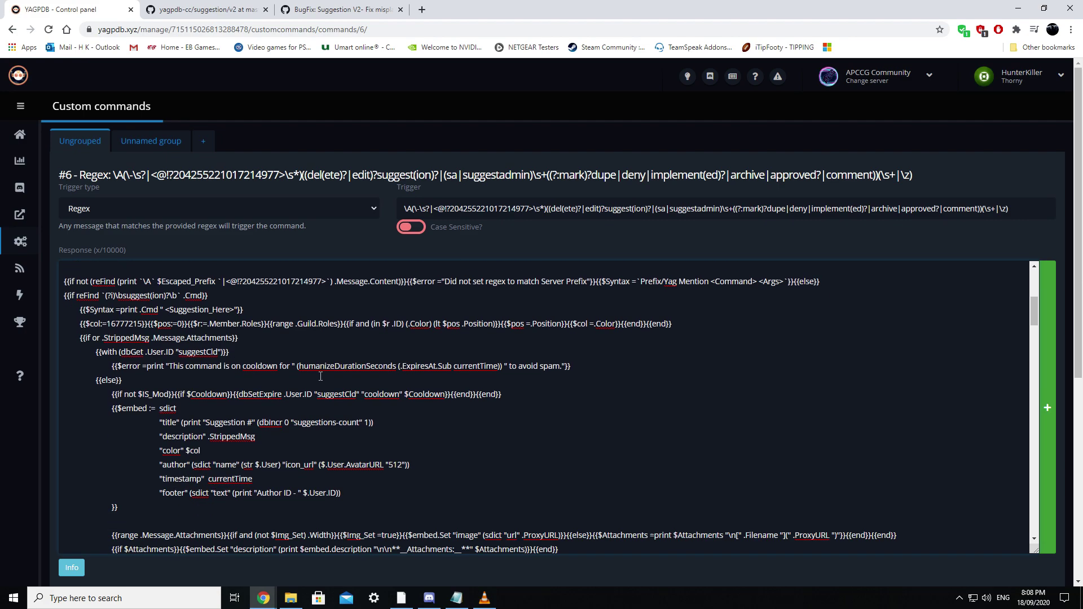
pyautogui.scroll(3, 312, 382)
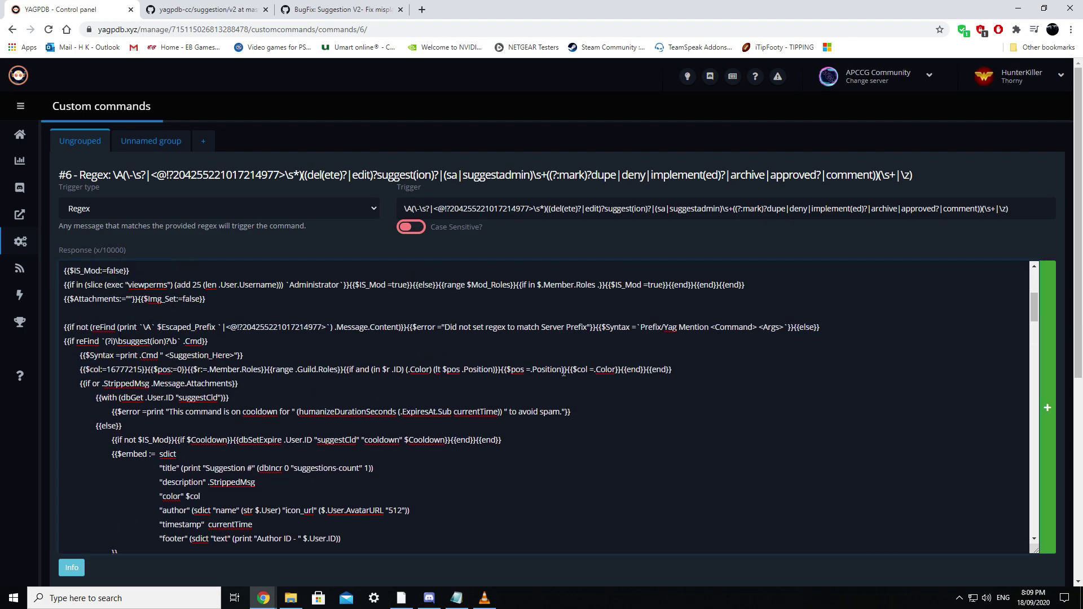
pyautogui.scroll(-4, 312, 382)
pyautogui.scroll(-4, 337, 420)
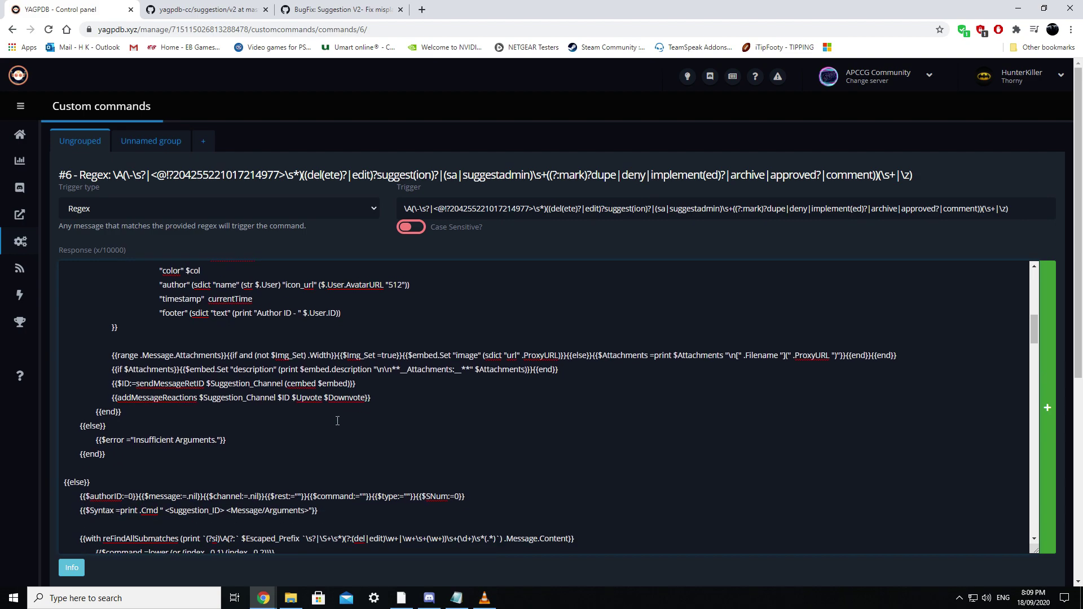
pyautogui.scroll(-5, 308, 495)
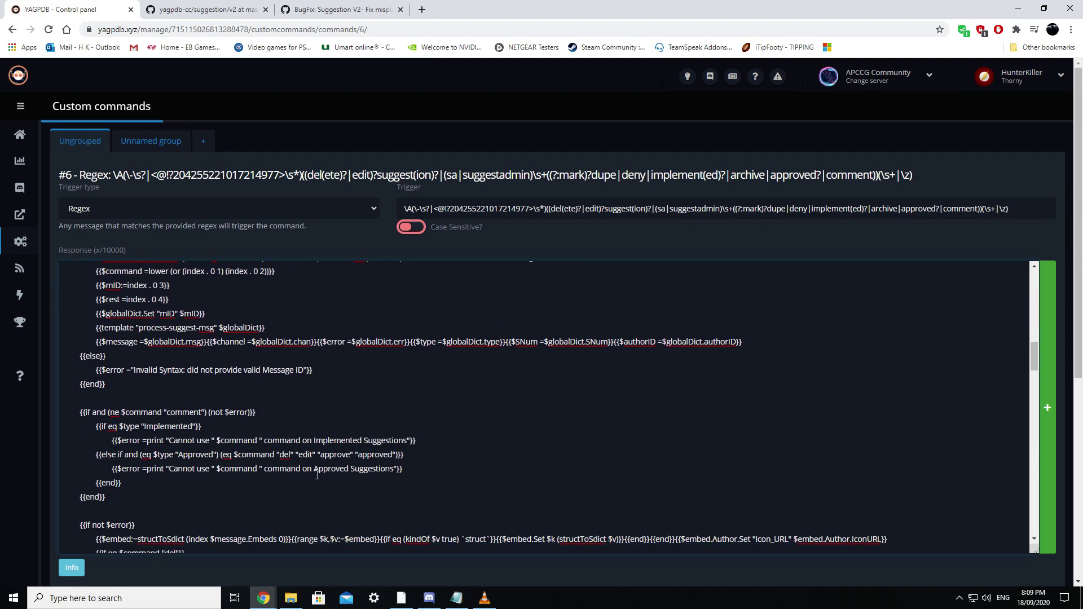
pyautogui.scroll(4, 305, 420)
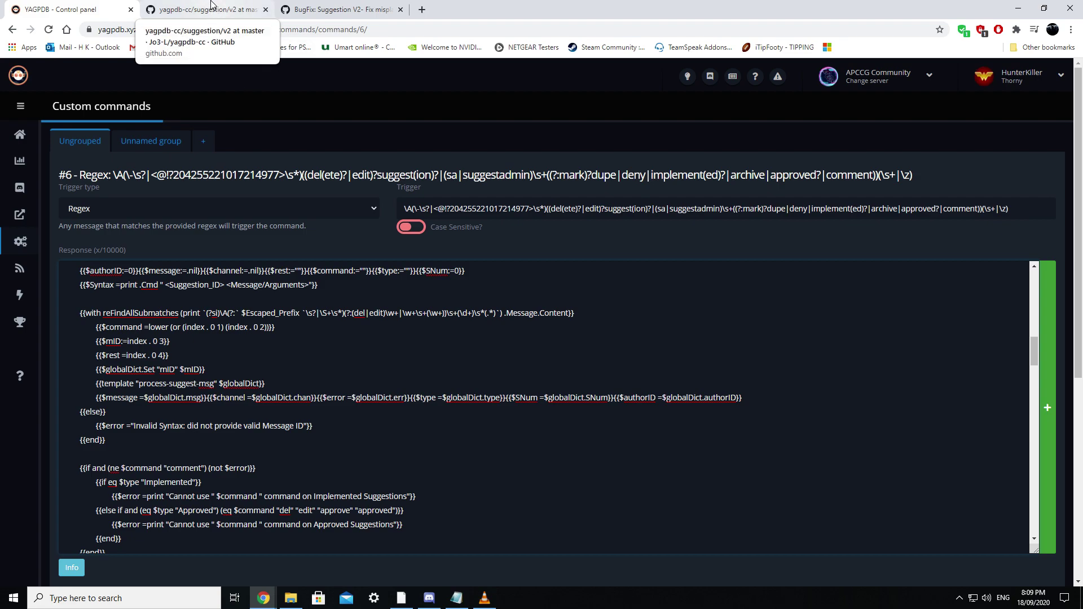
# - In the BugFix commit's suggestion.cc.lua code on GitHub, mark line 52, {{addReactions $Upvote}}
pyautogui.click(226, 9)
pyautogui.click(331, 9)
pyautogui.scroll(-6, 322, 345)
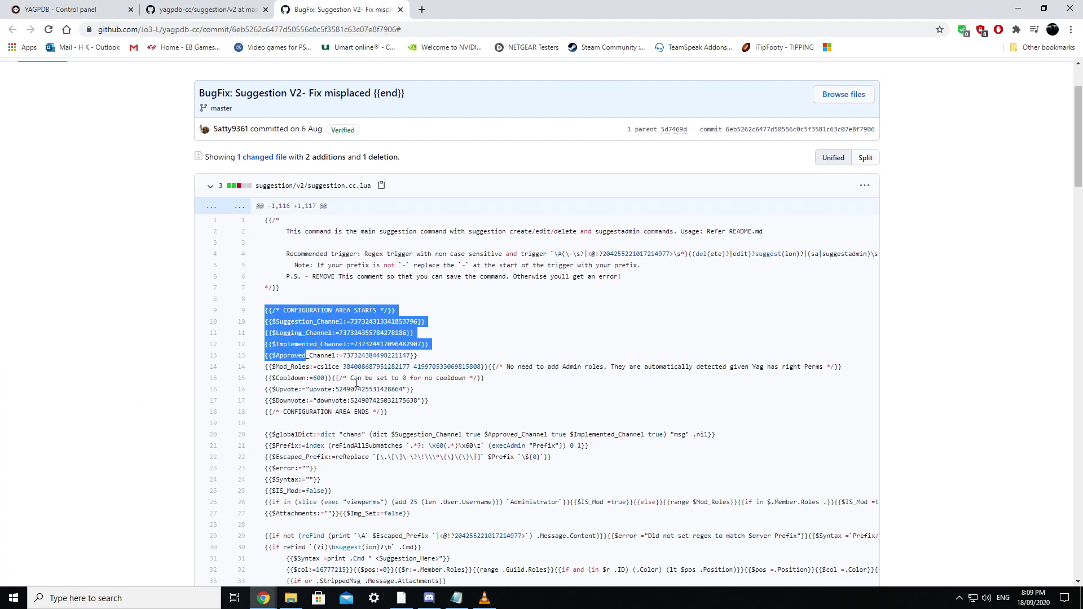
pyautogui.scroll(-2, 452, 487)
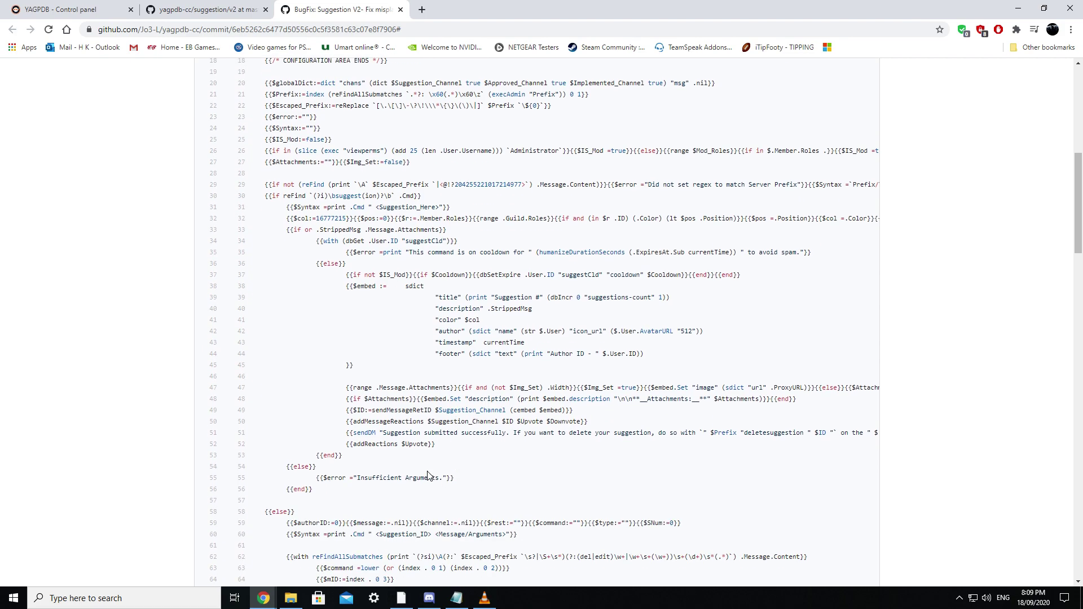
pyautogui.click(213, 445)
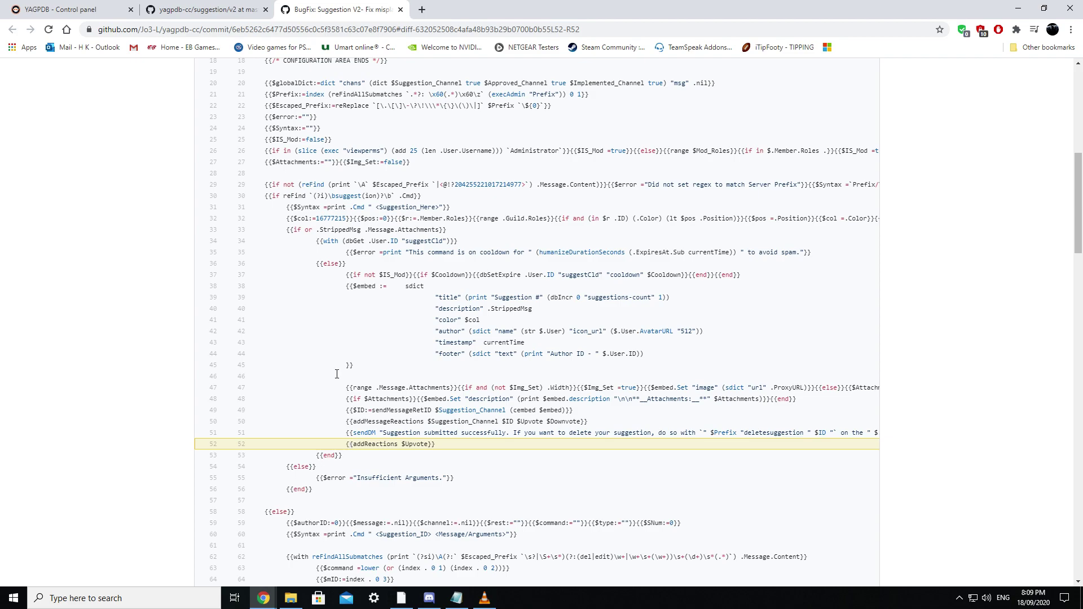
# - Return to custom command #6 in YAGPDB and examine the "del" and "edit" command sections of its response
pyautogui.click(67, 7)
pyautogui.scroll(-4, 258, 437)
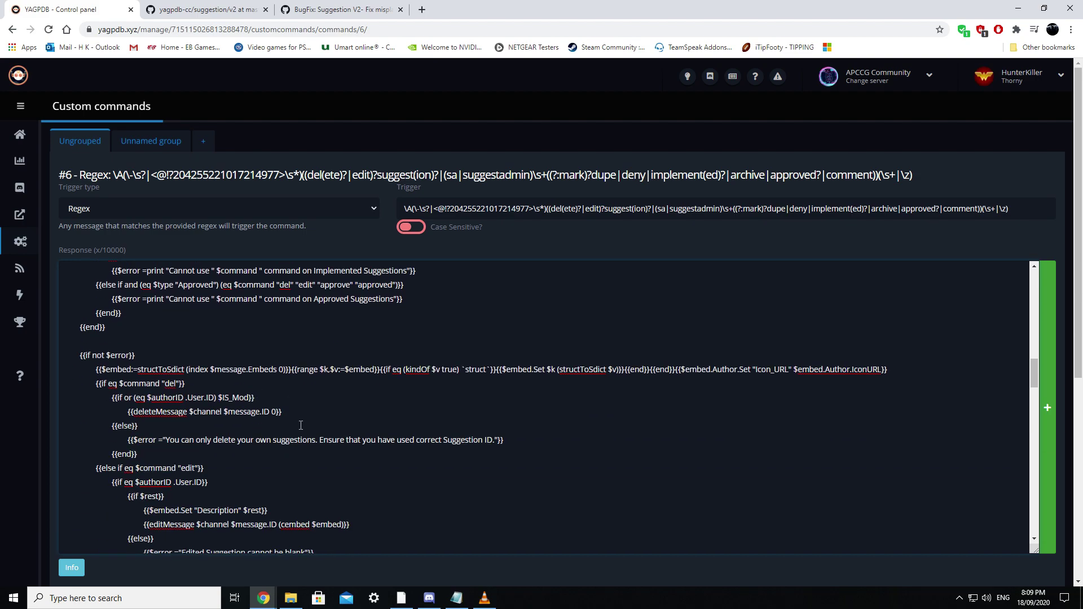
pyautogui.scroll(-1, 298, 427)
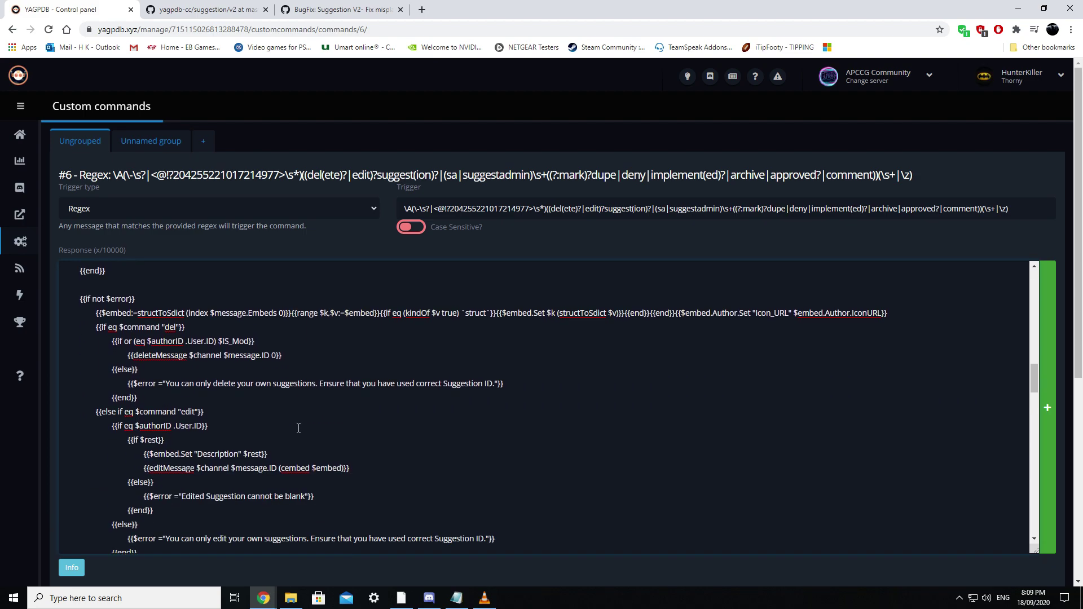
pyautogui.scroll(-5, 296, 484)
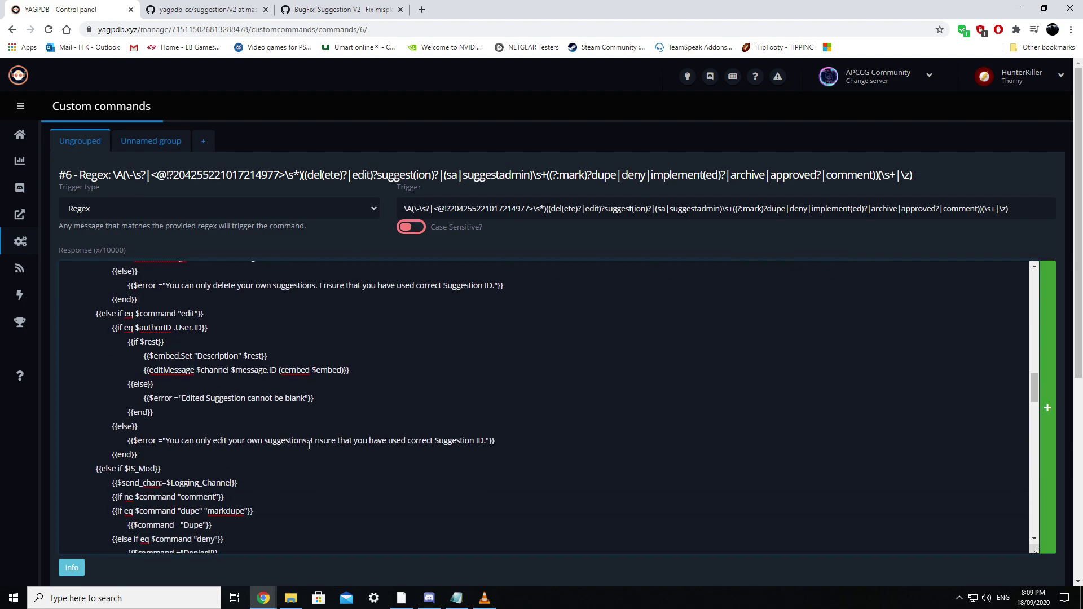
pyautogui.scroll(6, 309, 446)
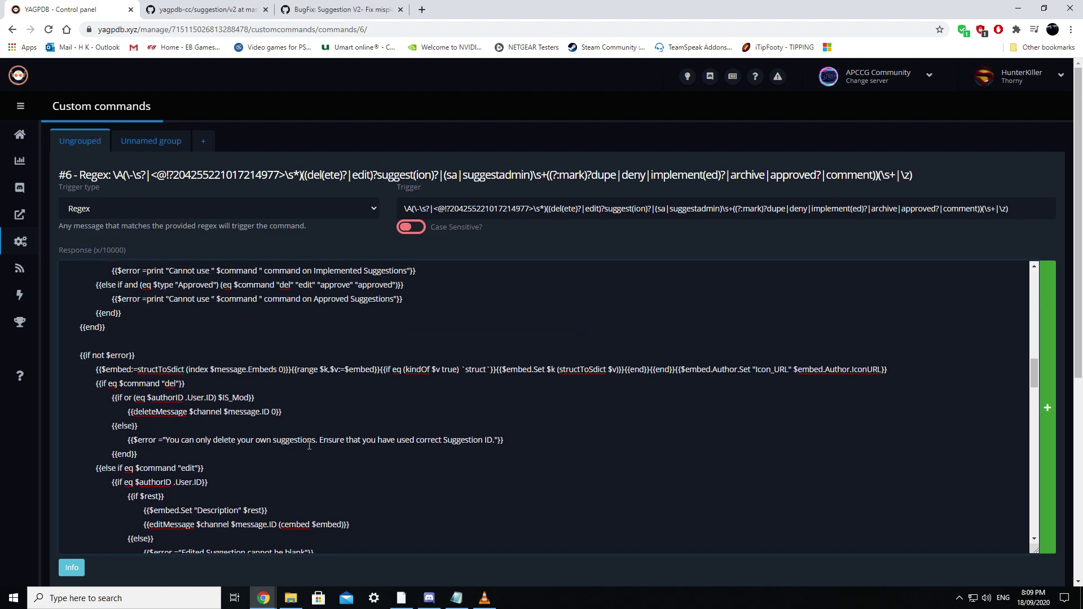
pyautogui.scroll(-4, 309, 445)
pyautogui.scroll(4, 372, 419)
# - Switch to Discord and post "-suggest who loves apples?" in the general text channel
pyautogui.click(429, 598)
pyautogui.click(481, 523)
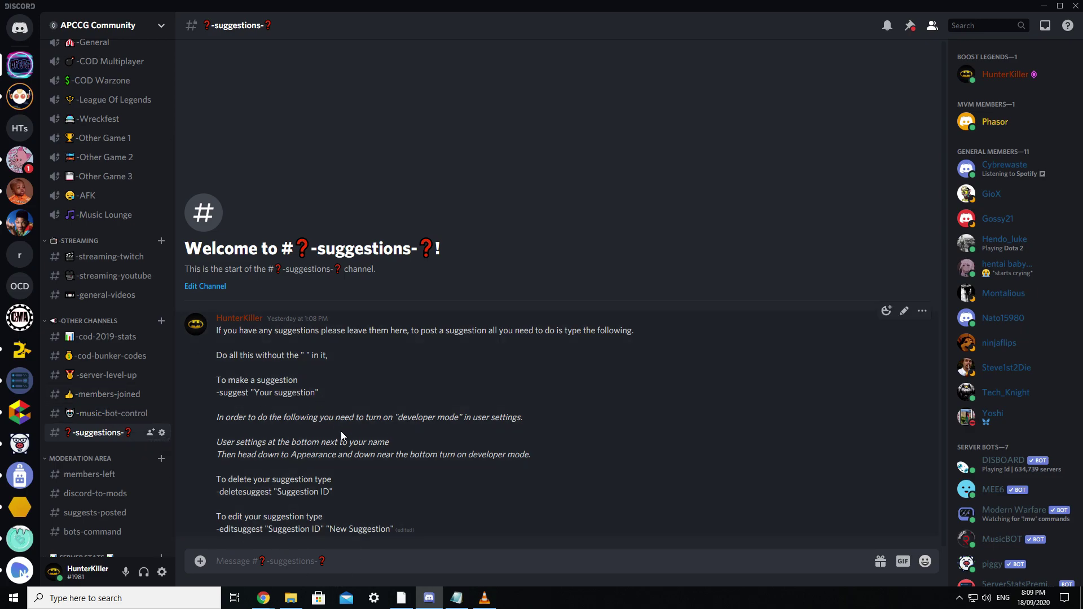
pyautogui.scroll(5, 115, 209)
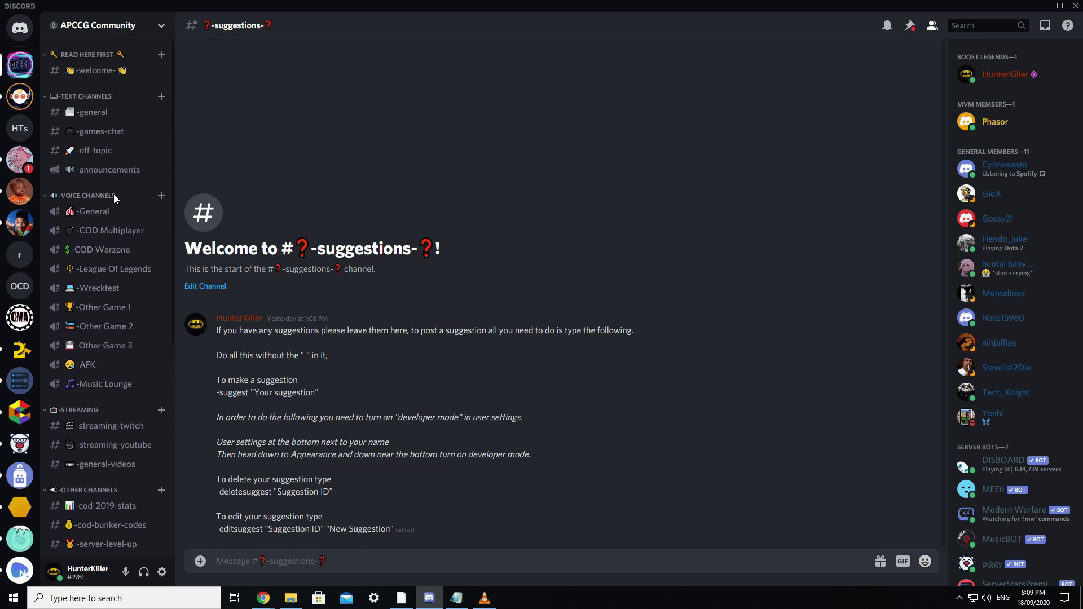
pyautogui.click(90, 113)
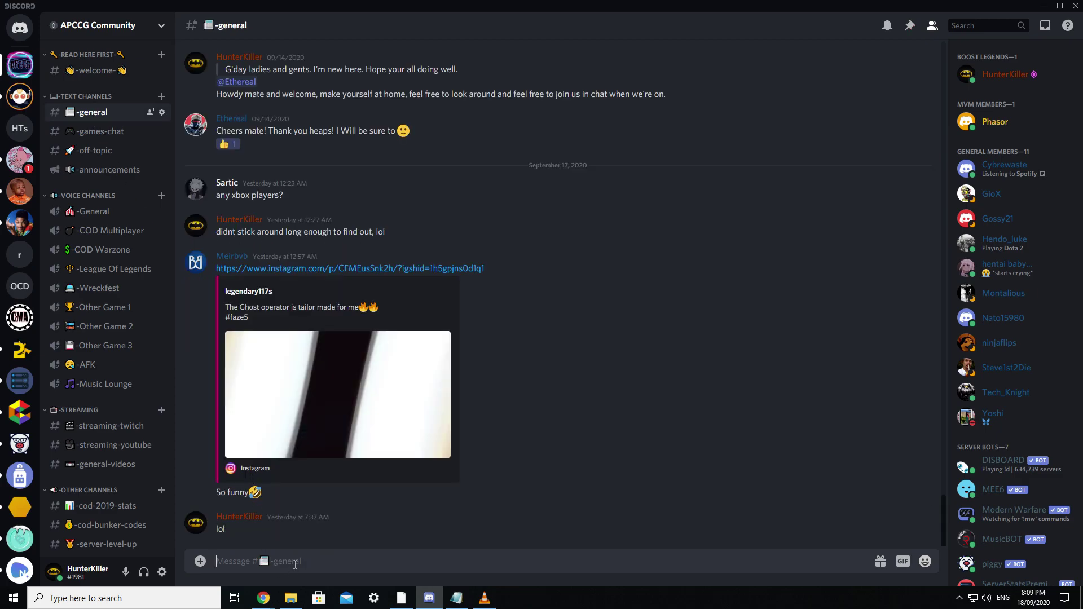
pyautogui.write('-suggest who loves apples?')
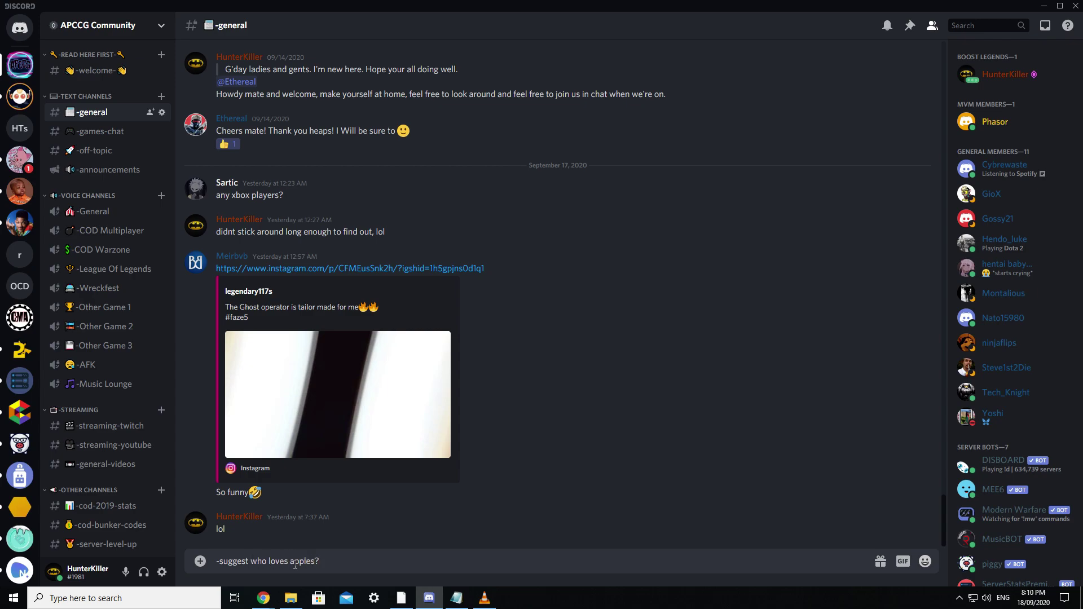
pyautogui.press('Return')
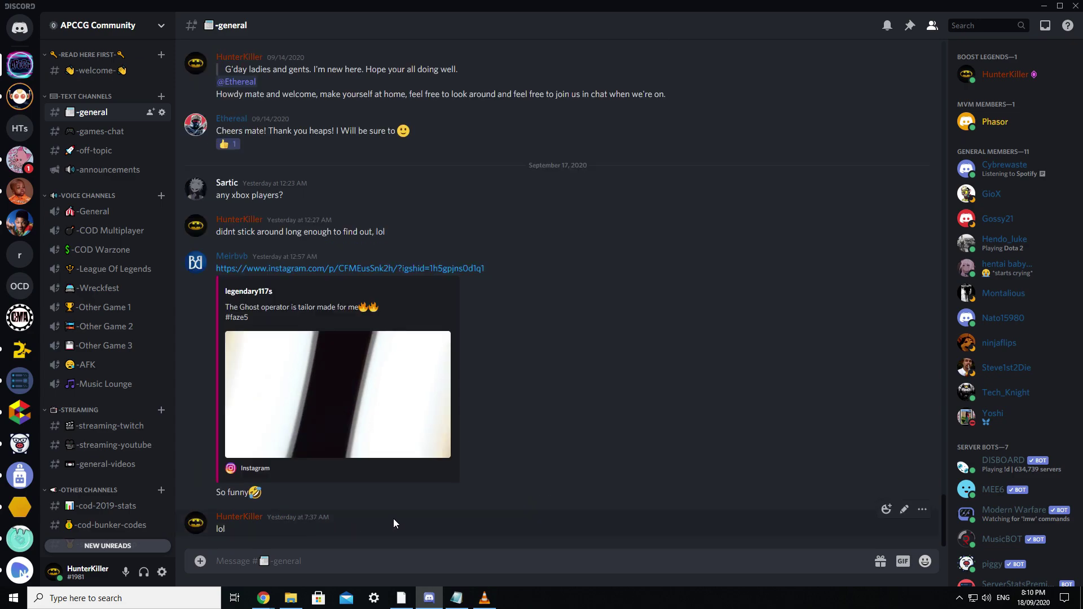
# - In the ❓-suggestions-❓ channel, upvote the "who loves apples?" suggestion, toggle its downvote on and off, and highlight its number
pyautogui.scroll(-5, 113, 426)
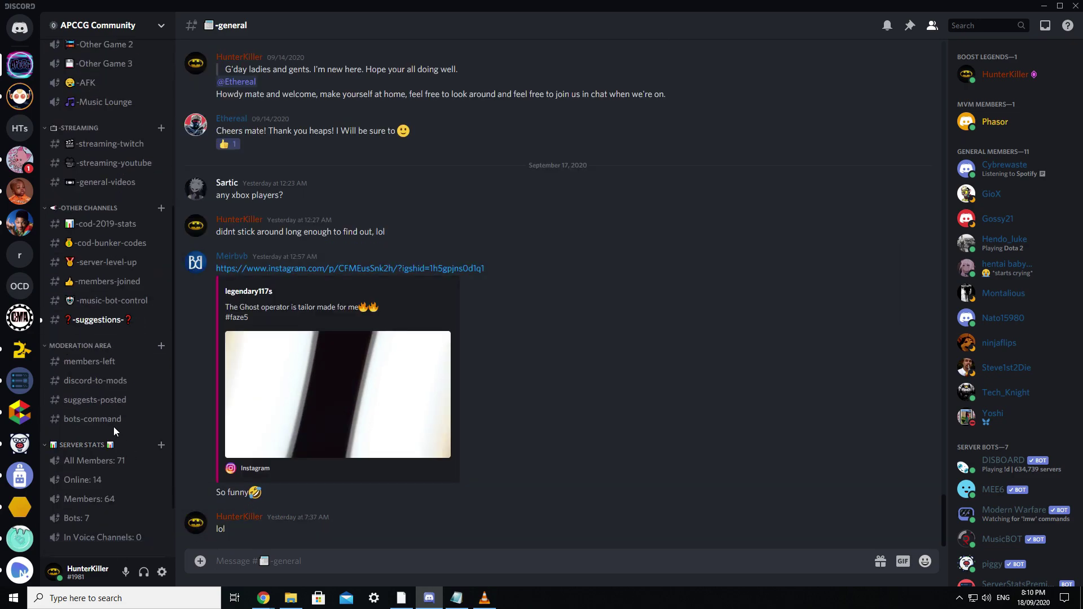
pyautogui.click(95, 321)
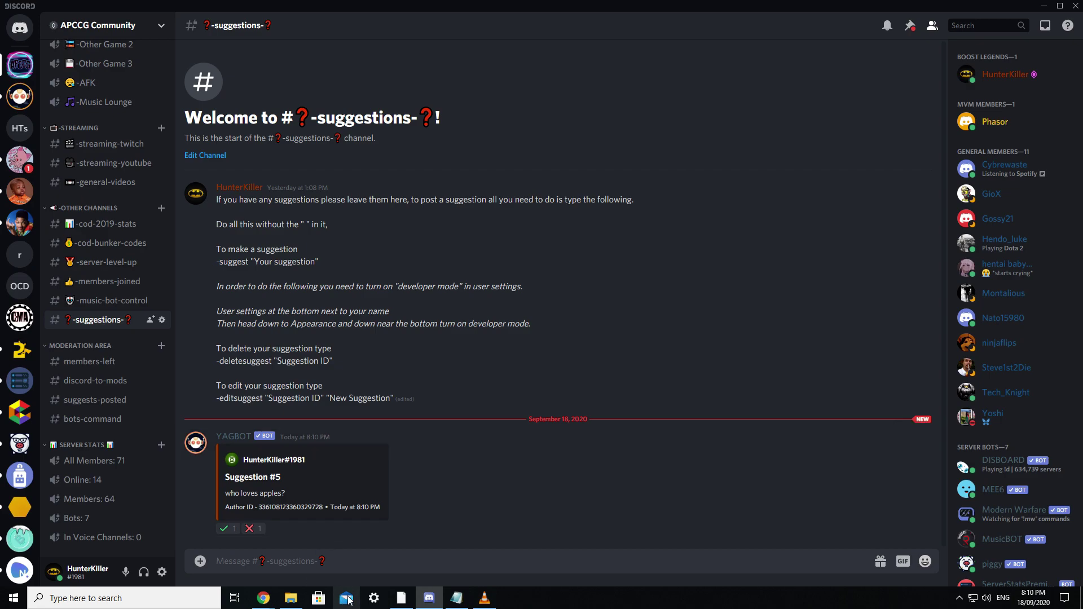
pyautogui.click(228, 529)
pyautogui.click(253, 530)
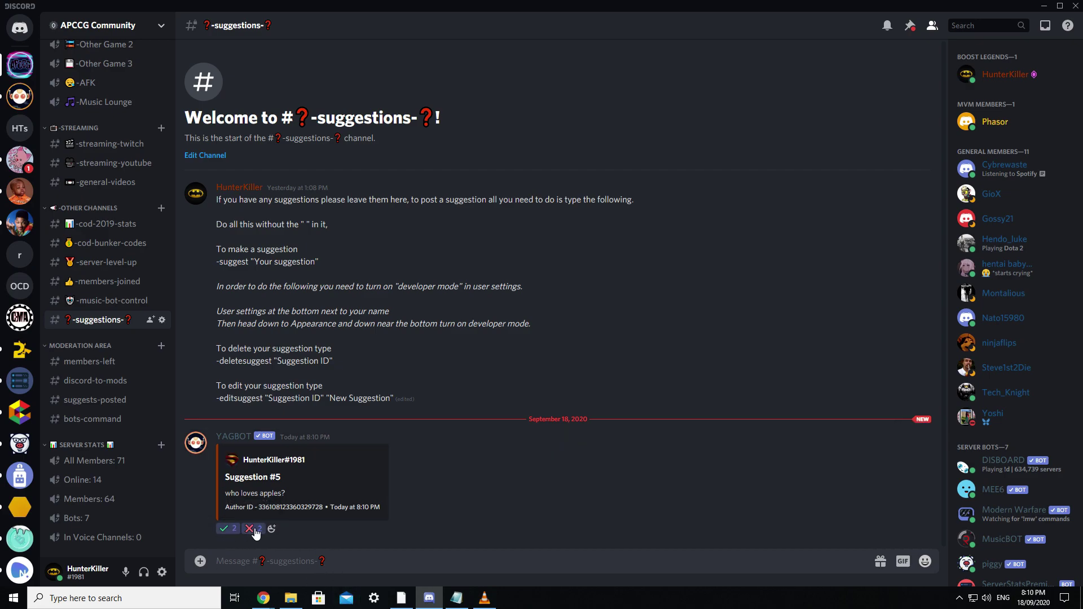
pyautogui.click(253, 530)
pyautogui.moveTo(467, 530)
pyautogui.moveTo(270, 478); pyautogui.dragTo(277, 484)
# - Switch to the YAGPDB control panel and open the suggestions ruleset in Automoderator v2 to view Rule #0
pyautogui.click(264, 599)
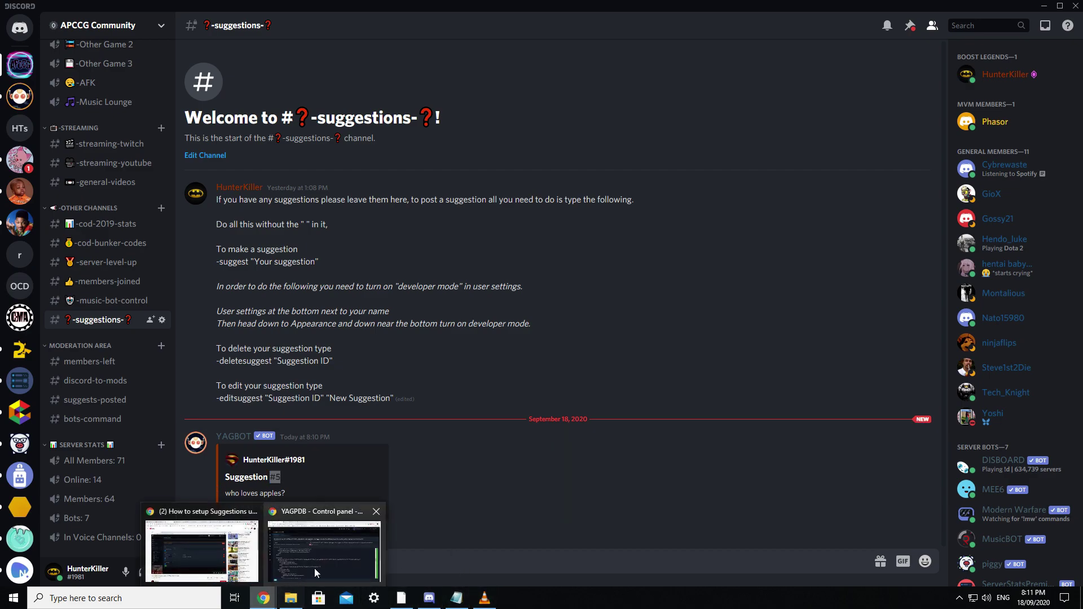
pyautogui.click(307, 563)
pyautogui.moveTo(54, 161)
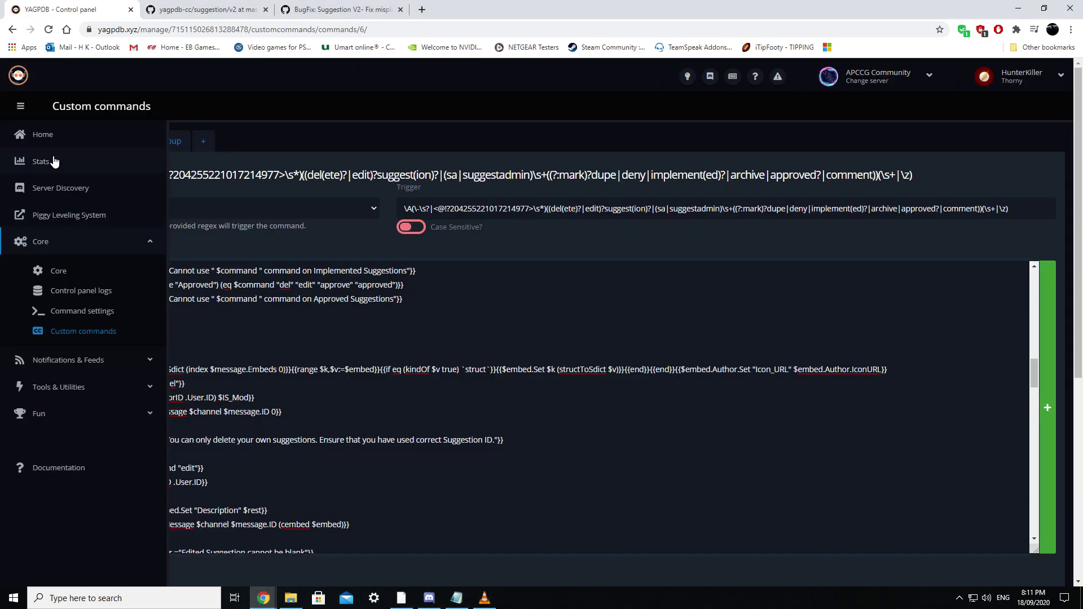
pyautogui.moveTo(28, 294)
pyautogui.click(67, 389)
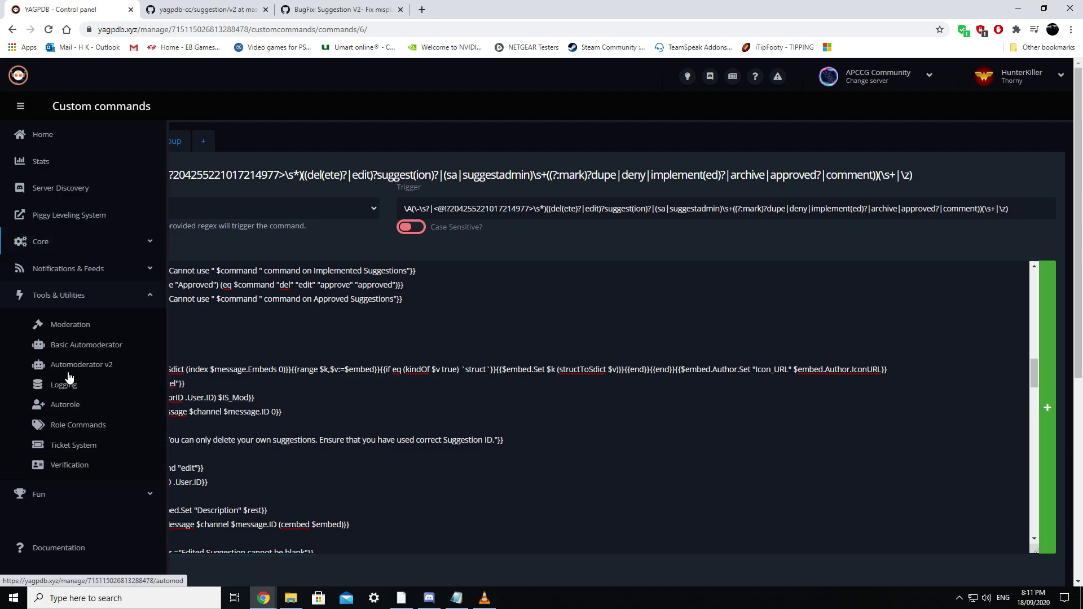
pyautogui.click(71, 367)
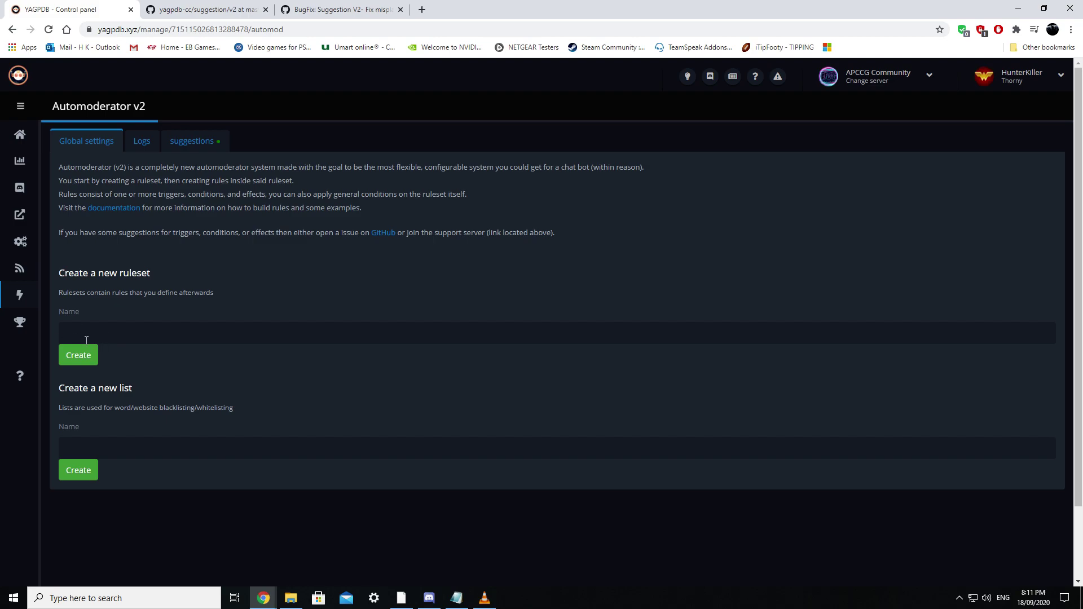
pyautogui.click(191, 142)
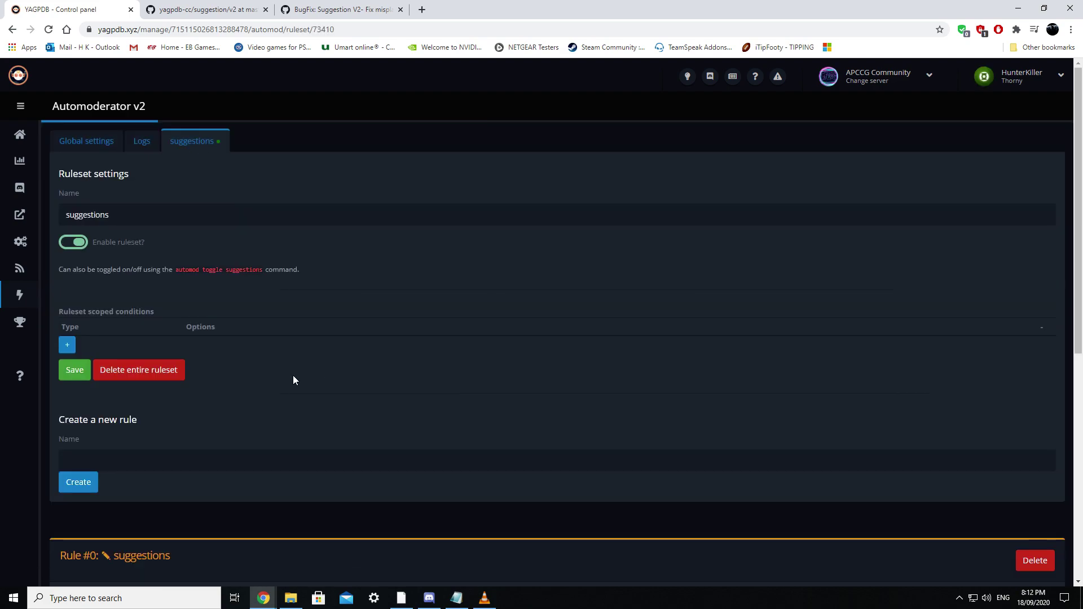
pyautogui.scroll(-1, 122, 420)
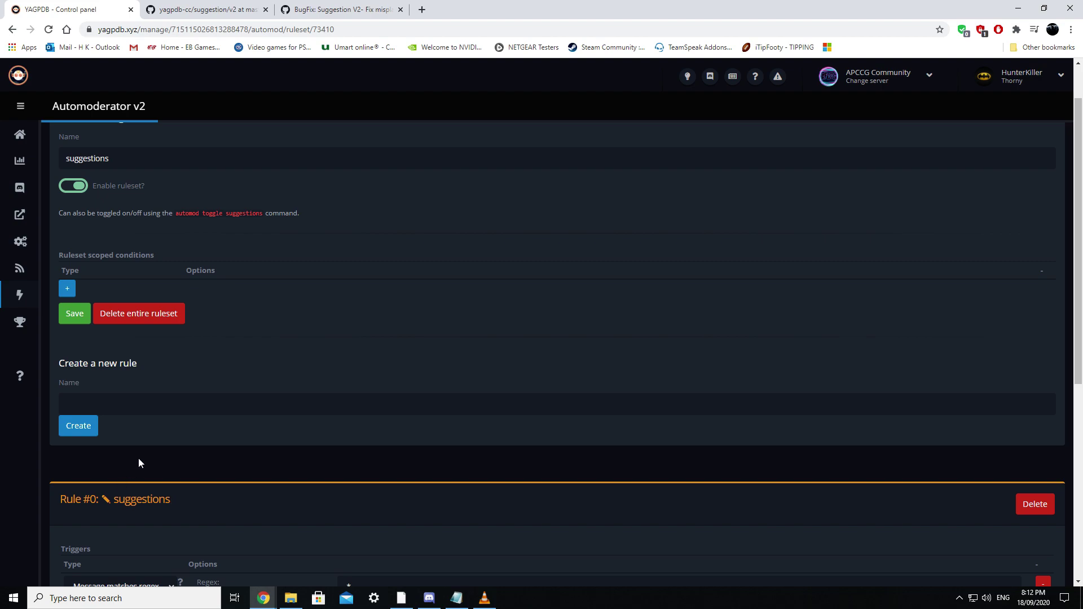
# - Examine the regex trigger, the channel and ignored-role conditions, and the effect choices of Rule #0 in the suggestions ruleset
pyautogui.scroll(-5, 138, 420)
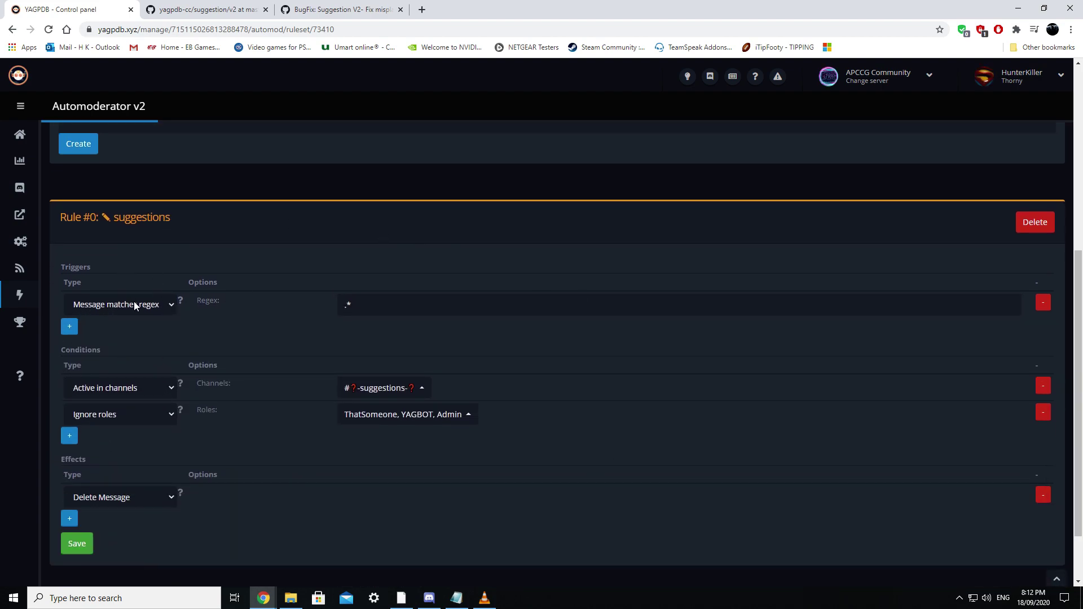
pyautogui.click(170, 304)
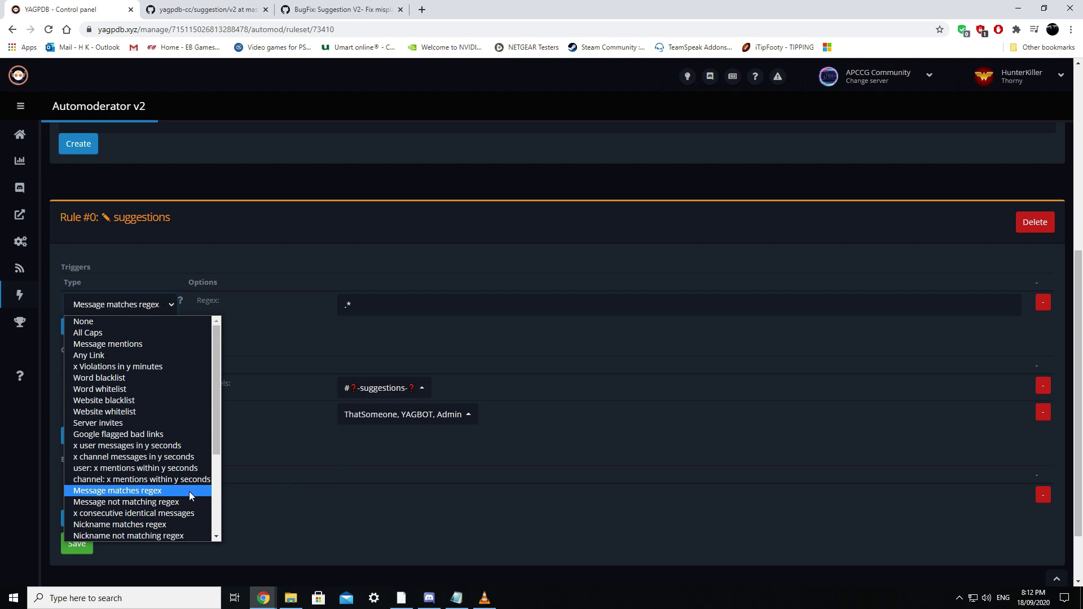
pyautogui.click(355, 312)
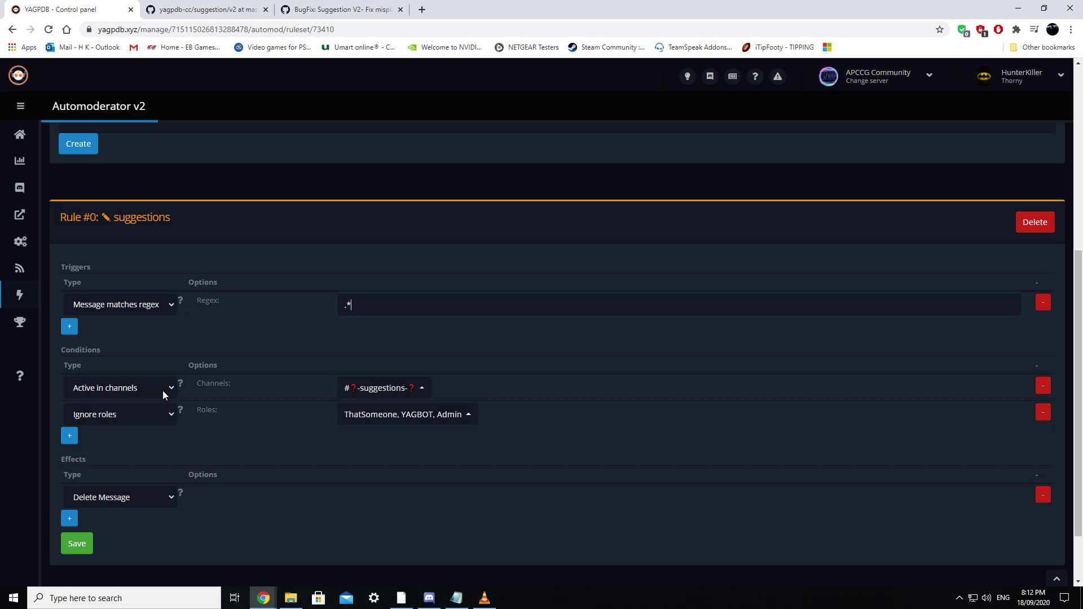
pyautogui.click(425, 388)
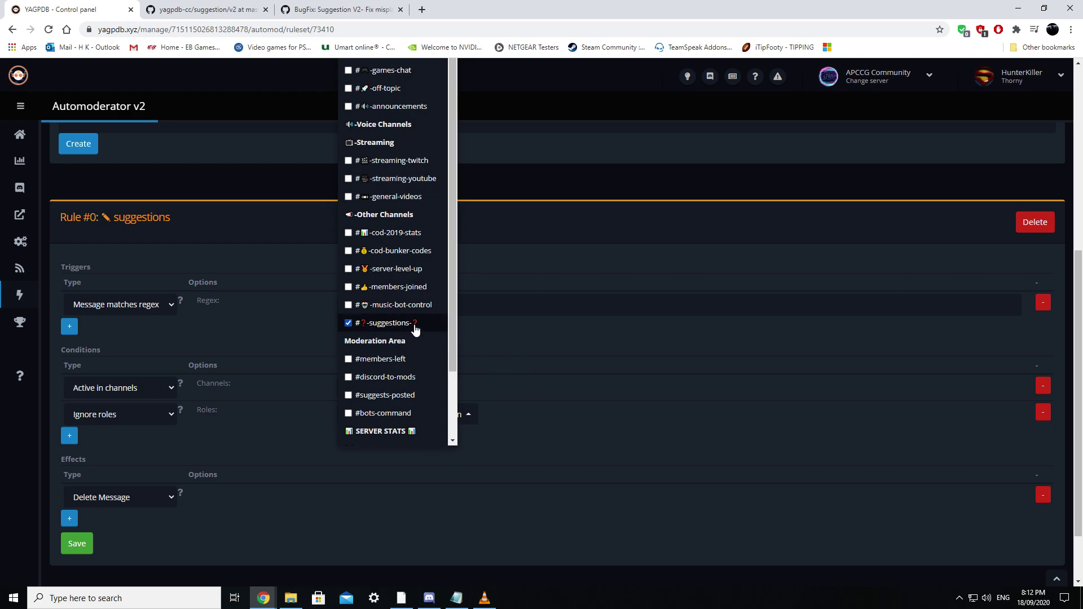
pyautogui.click(513, 404)
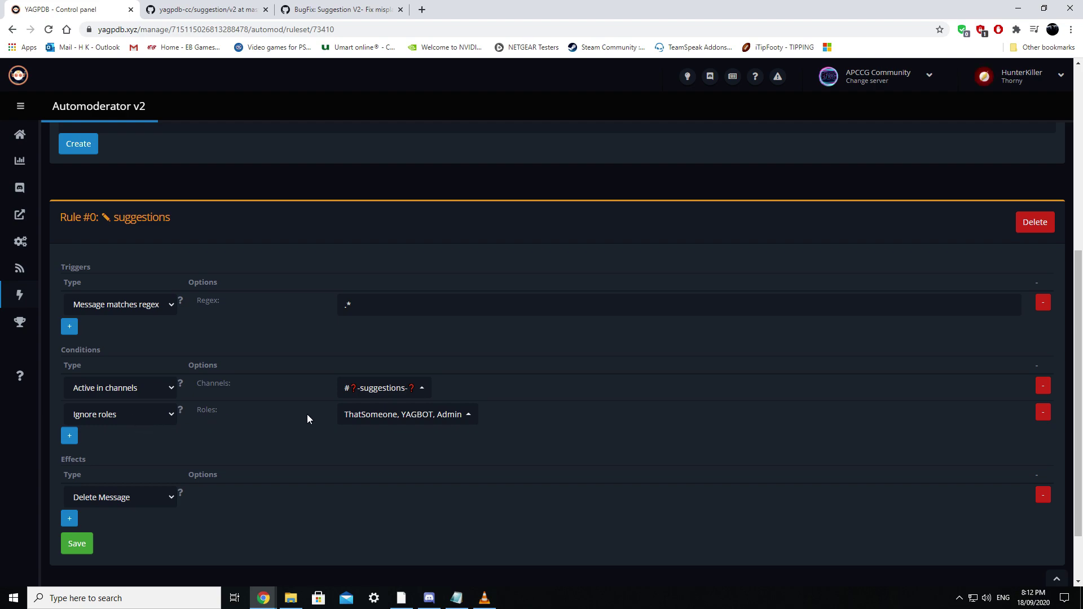
pyautogui.click(456, 416)
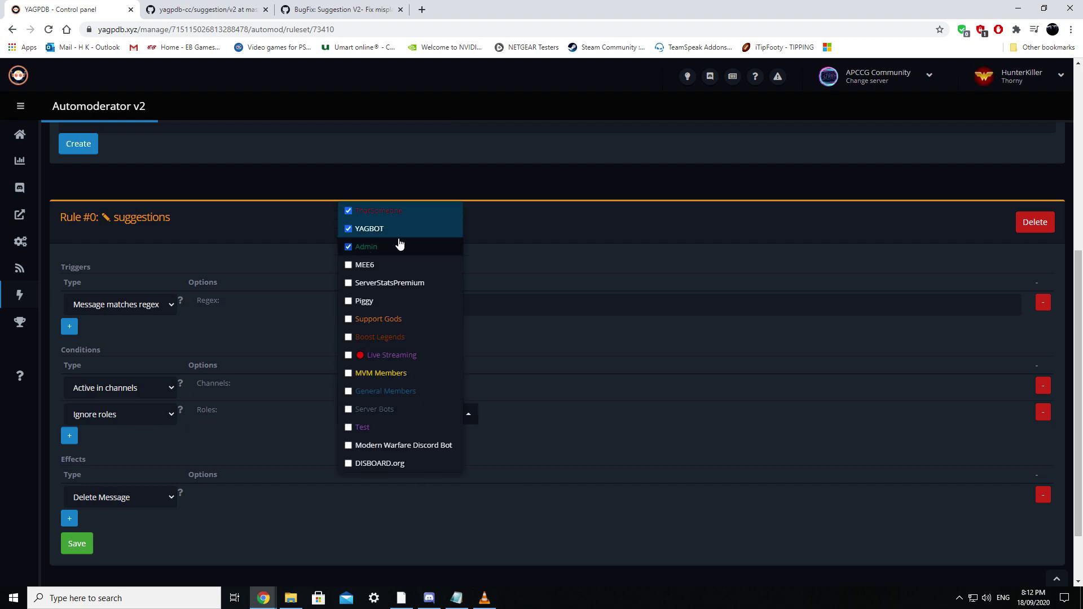
pyautogui.click(564, 390)
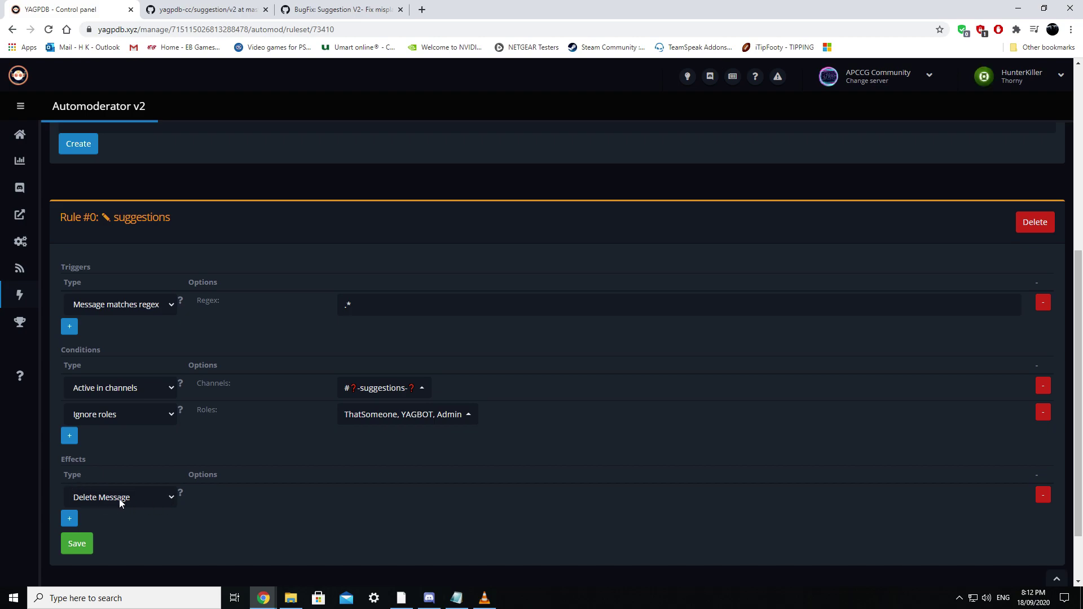
pyautogui.click(174, 498)
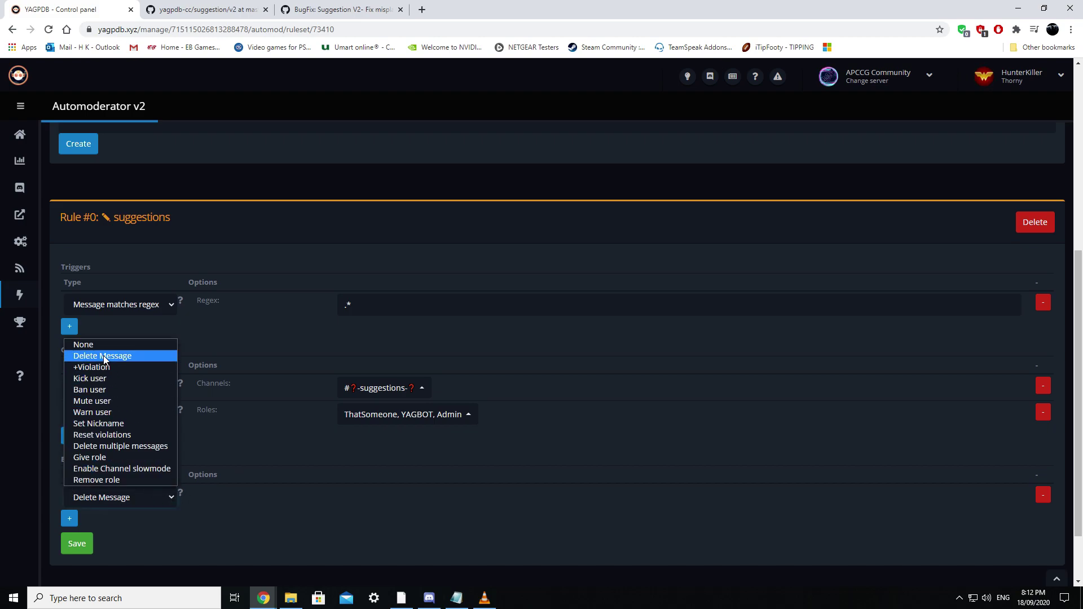
pyautogui.click(212, 382)
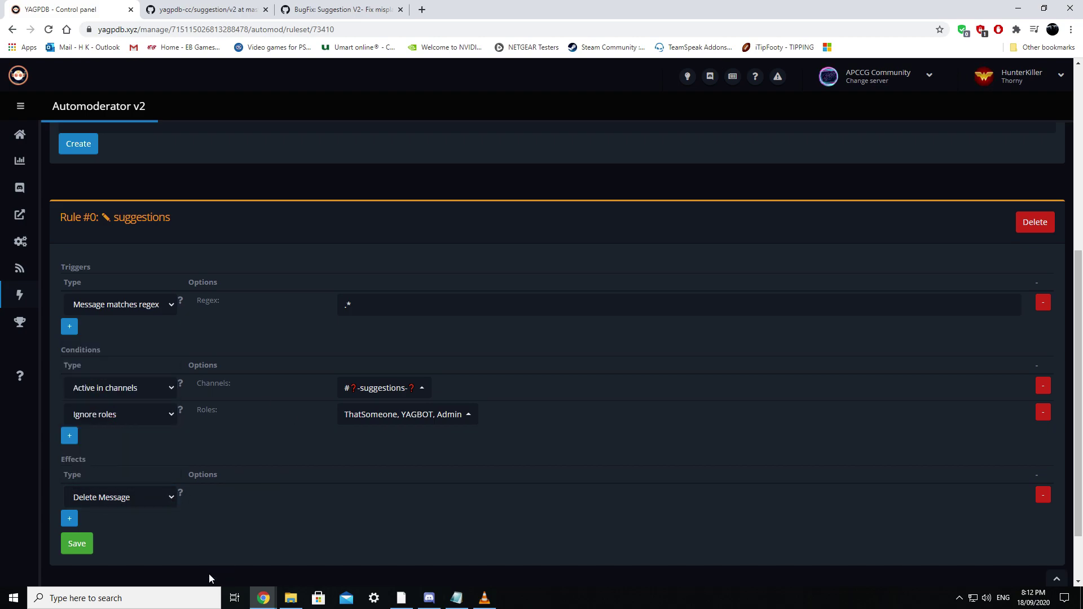
# - Switch to Discord and view the roles assigned to the own account in the member list
pyautogui.click(439, 603)
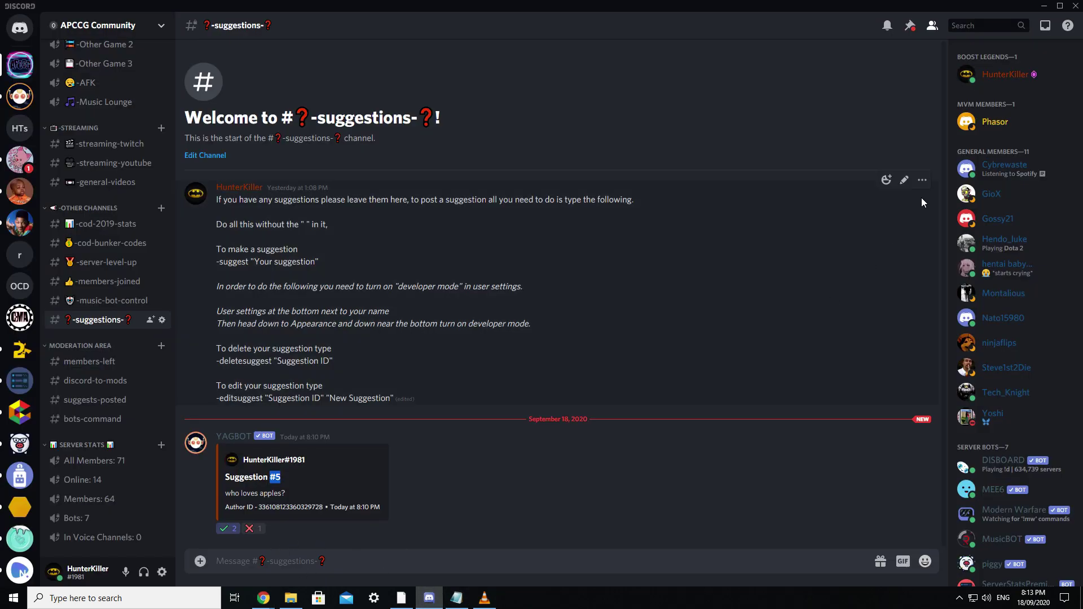
pyautogui.rightClick(1002, 74)
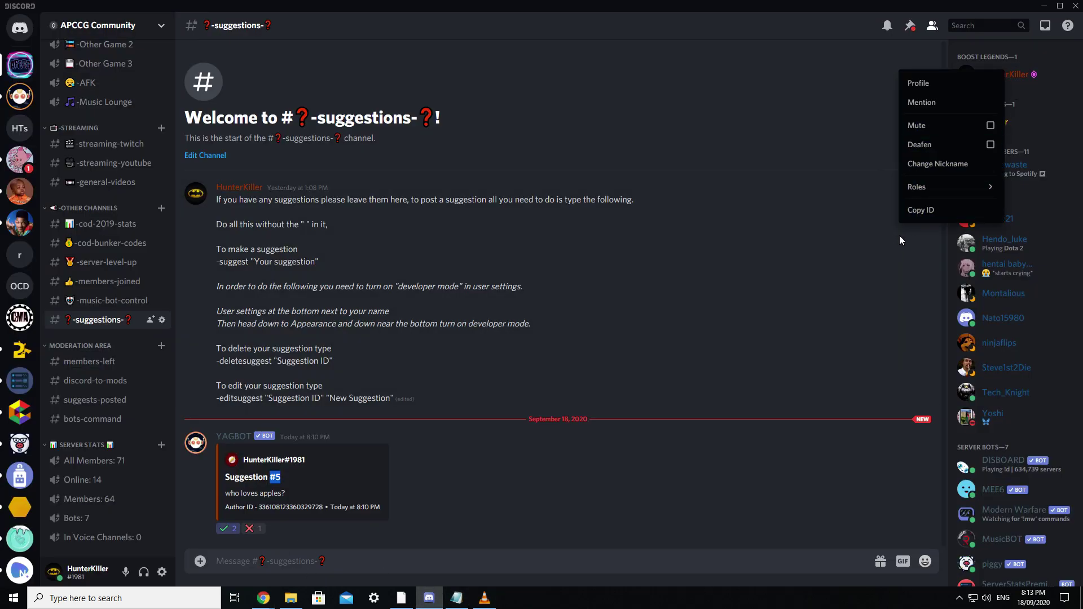
pyautogui.moveTo(952, 187)
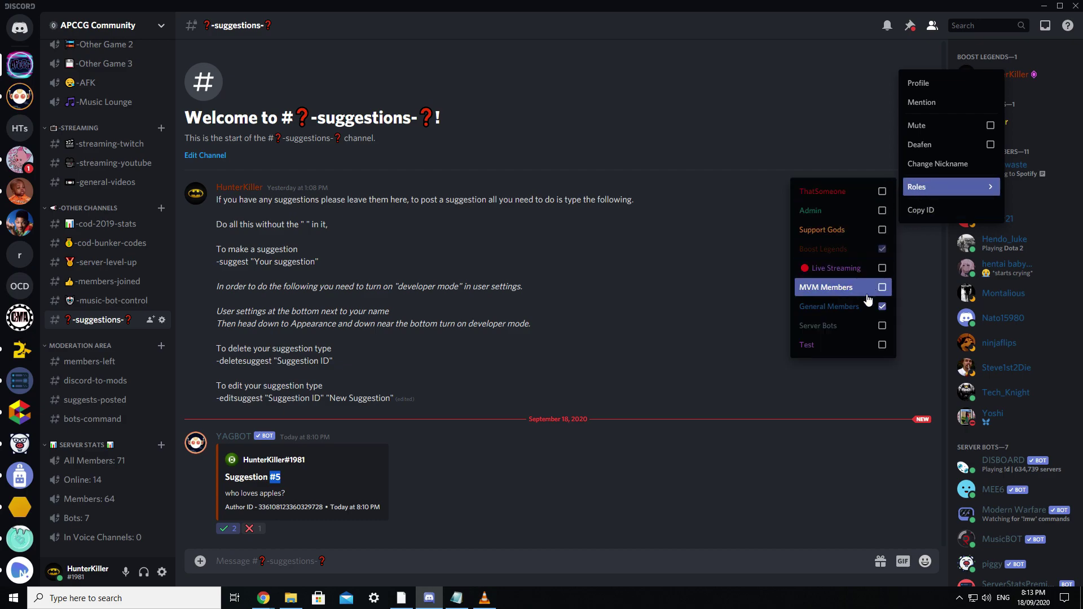
# - Test the automoderator rule by posting "bdb", "db" and "dbd" as separate messages in the ❓-suggestions-❓ channel
pyautogui.click(354, 567)
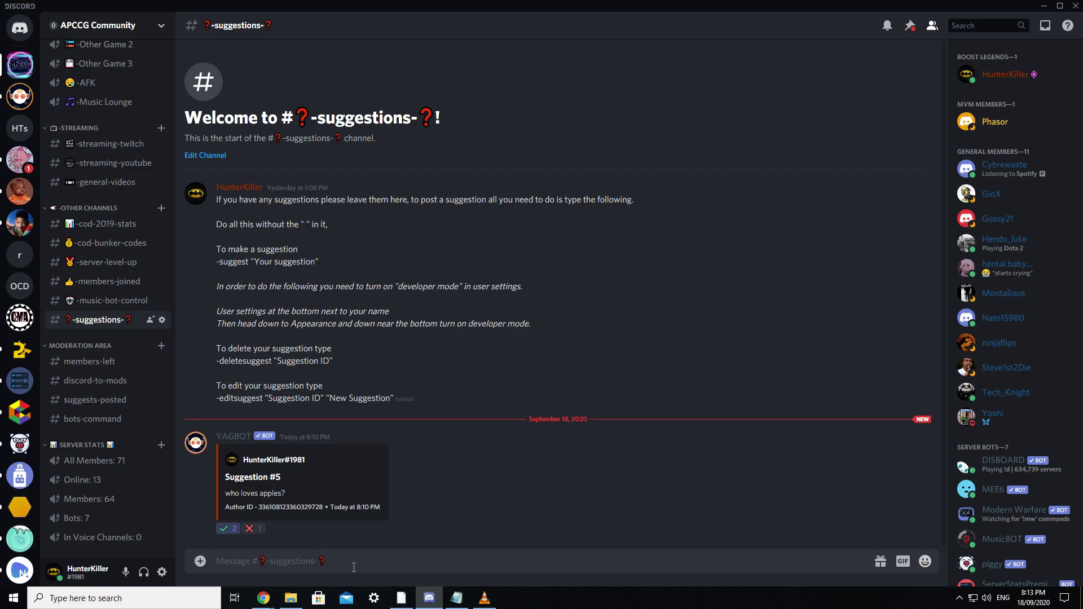
pyautogui.write('bdb')
pyautogui.press('Return')
pyautogui.write('db')
pyautogui.press('Return')
pyautogui.write('dbd')
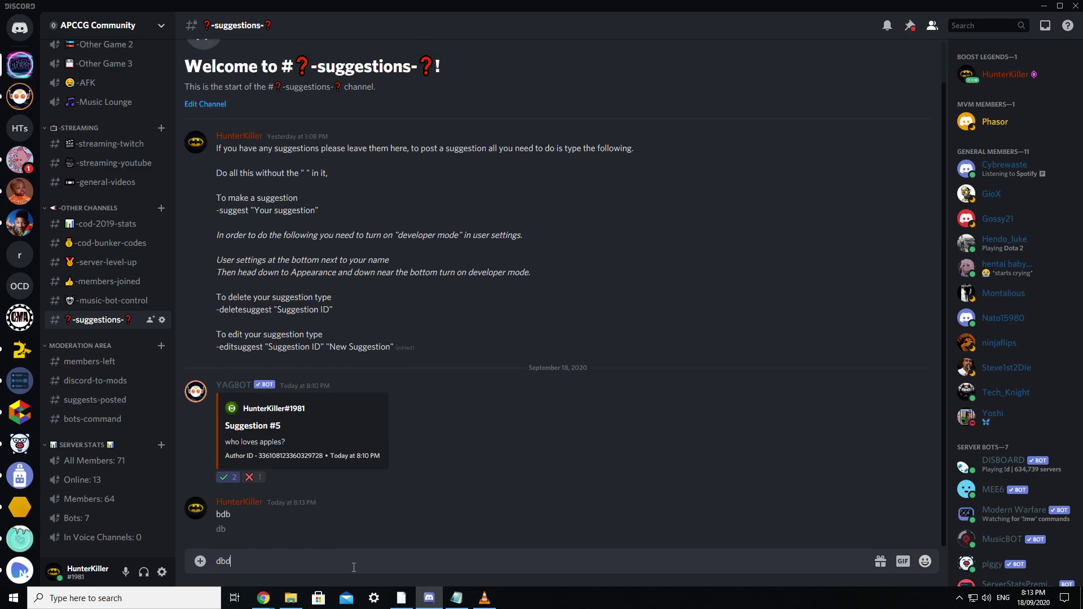
pyautogui.press('Return')
pyautogui.write('d')
pyautogui.press('BackSpace')
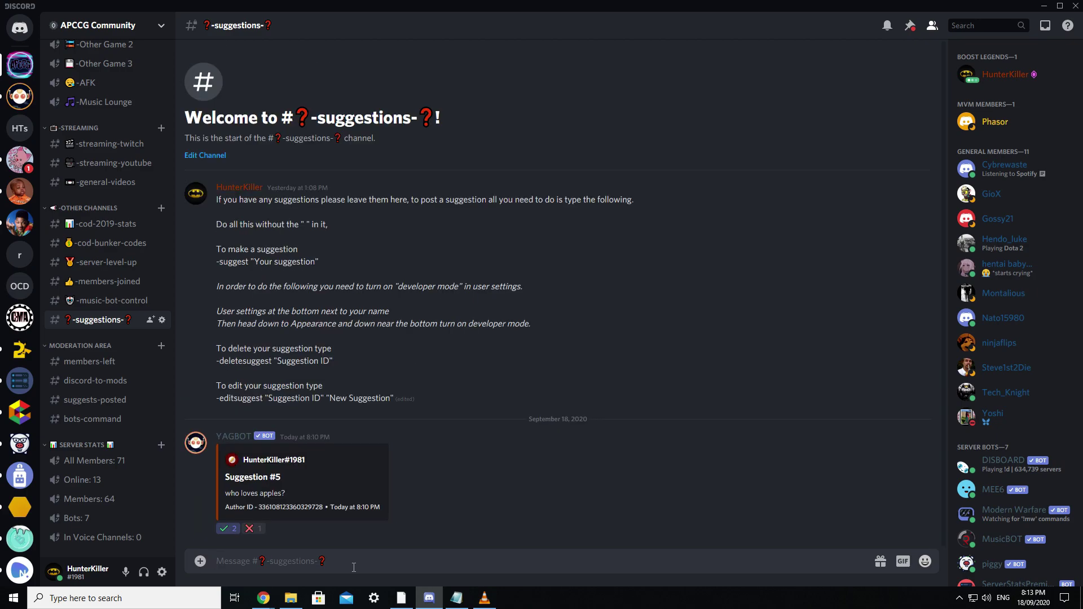
# - Assign the ThatSomeone role to the own account from the member list
pyautogui.rightClick(1005, 72)
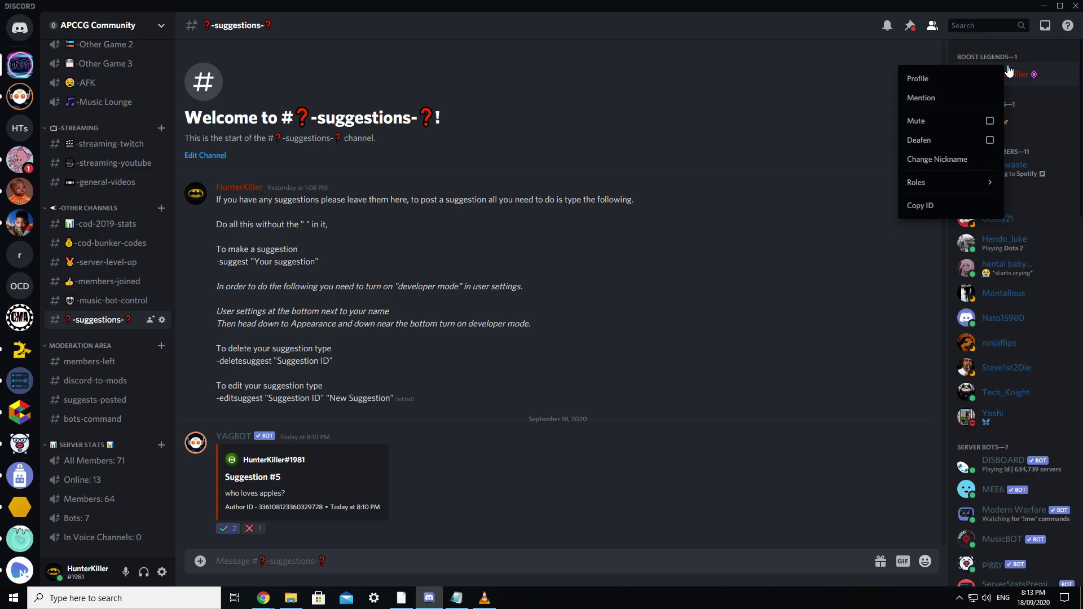
pyautogui.moveTo(948, 183)
pyautogui.click(882, 187)
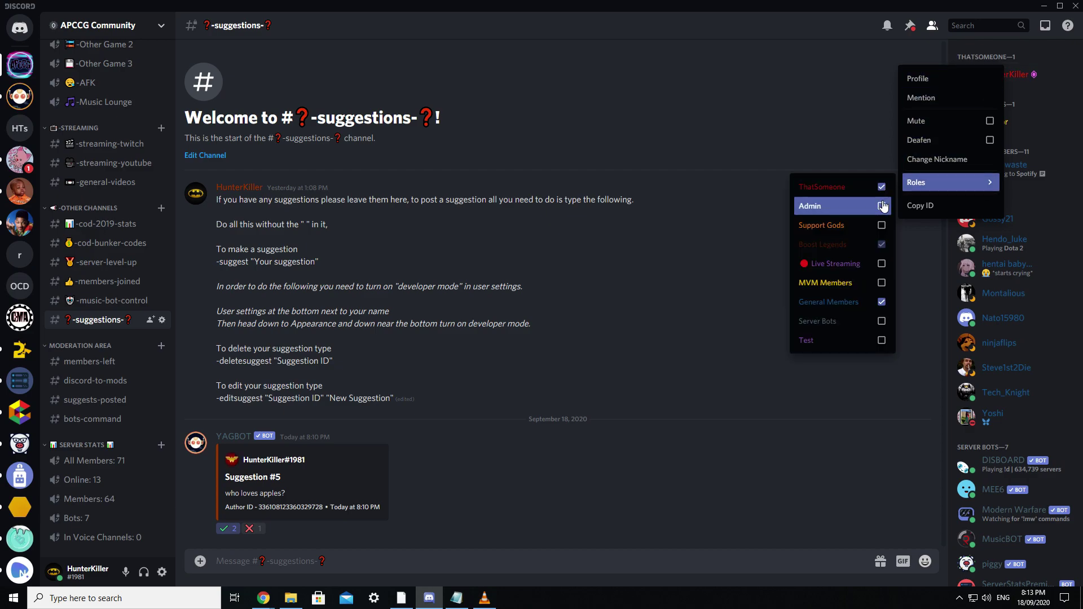
# - Post "thanks for that suggestion" in the ❓-suggestions-❓ channel to test the ignored role
pyautogui.click(678, 561)
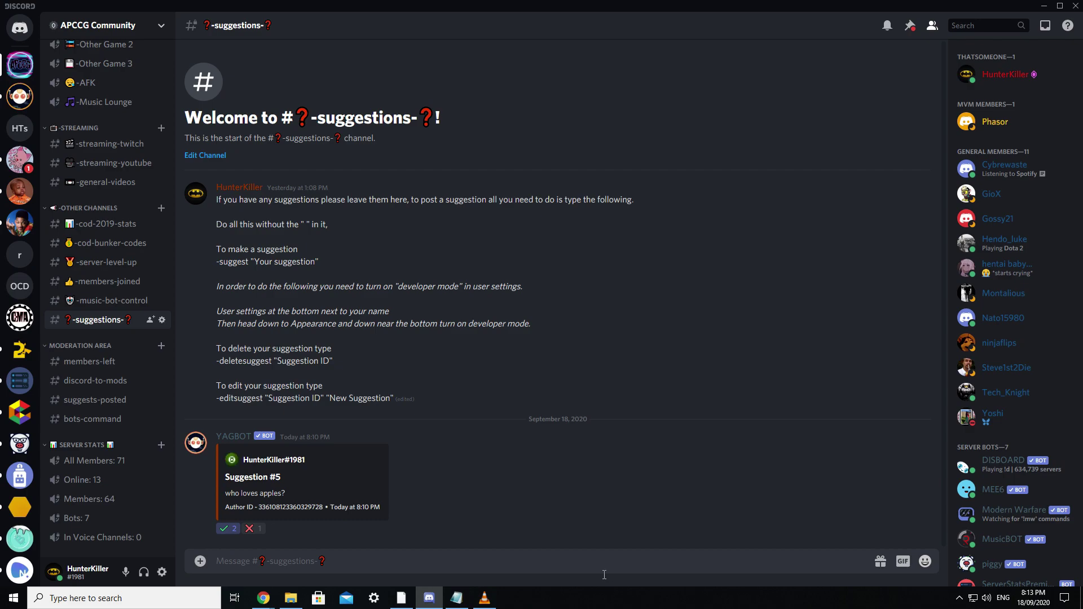
pyautogui.write('thanks fo')
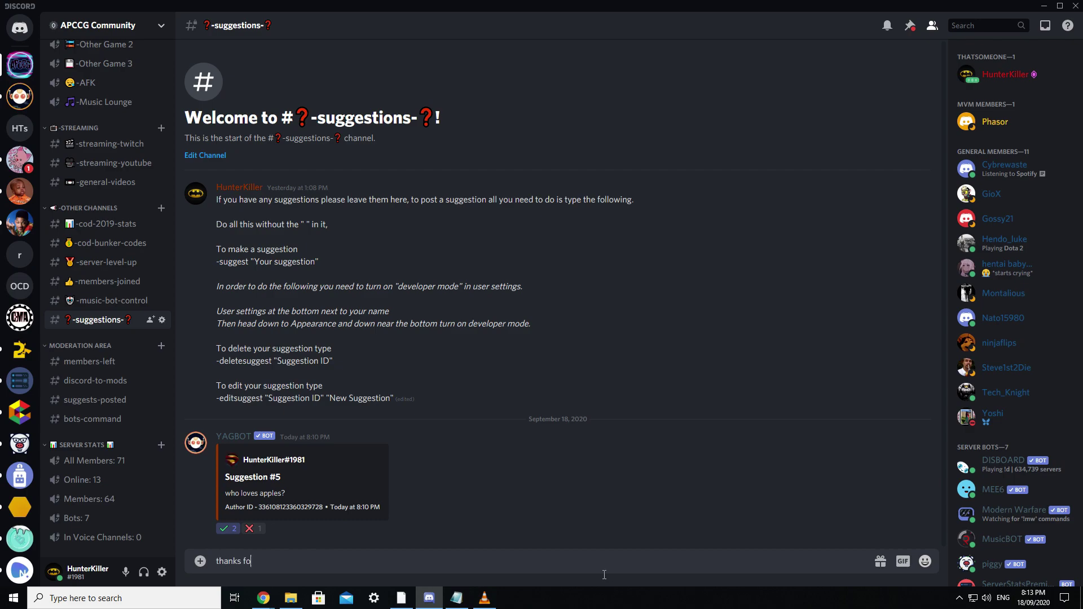
pyautogui.write('r that suggestion')
pyautogui.press('Return')
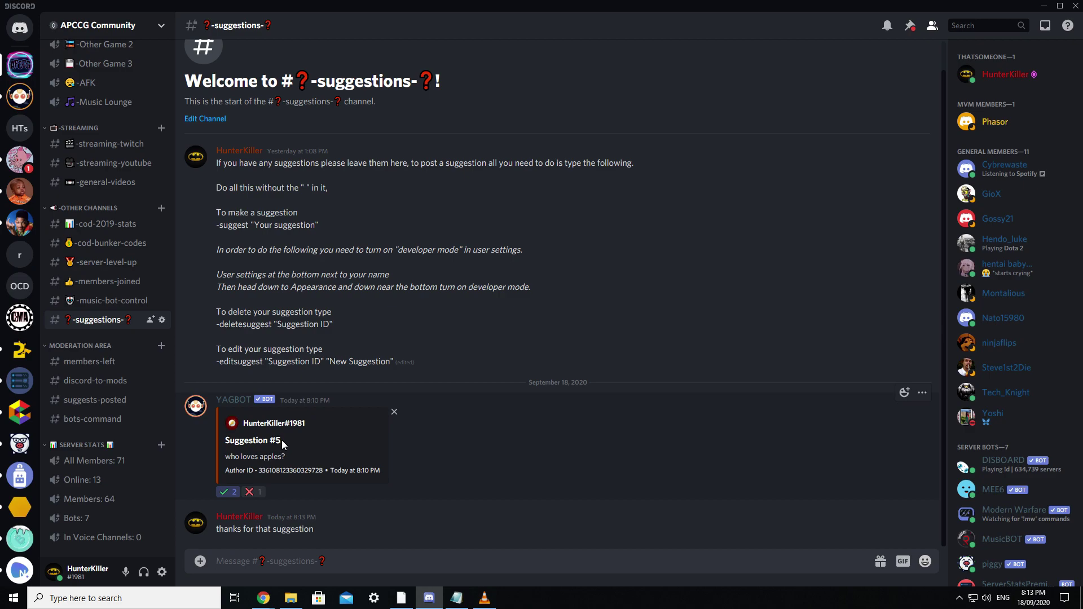
# - Highlight the number of the "who loves apples?" suggestion and delete the "thanks for that suggestion" message
pyautogui.moveTo(284, 445); pyautogui.dragTo(274, 446)
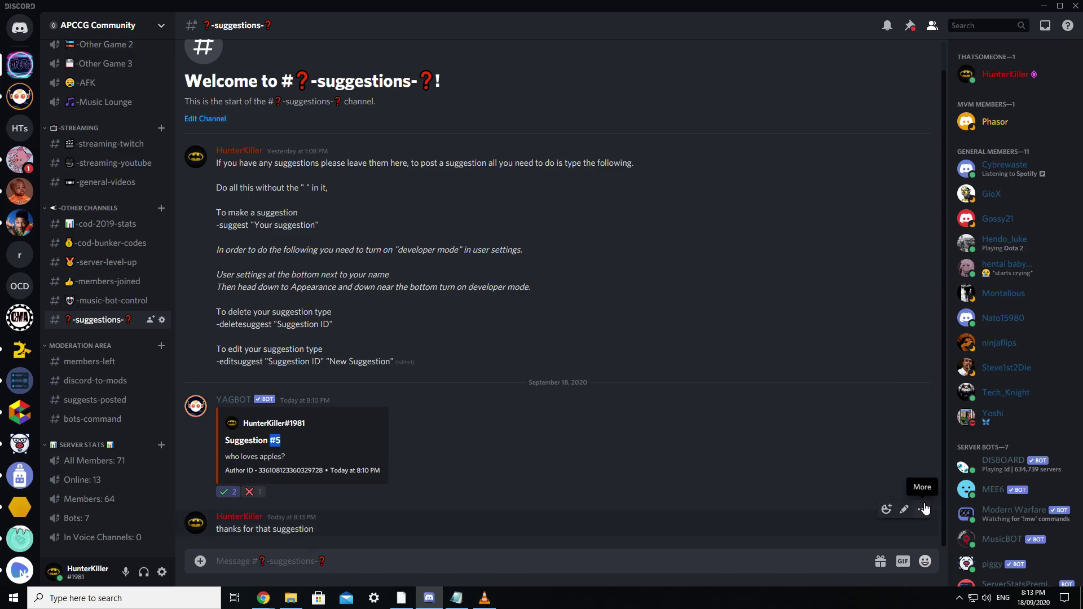
pyautogui.click(925, 509)
pyautogui.click(834, 537)
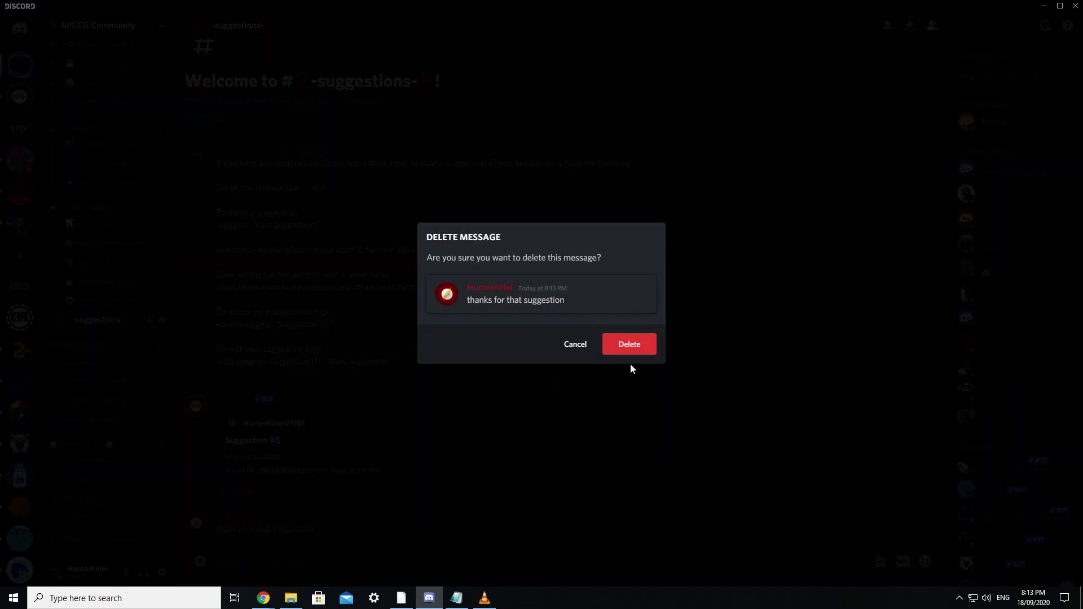
pyautogui.click(612, 345)
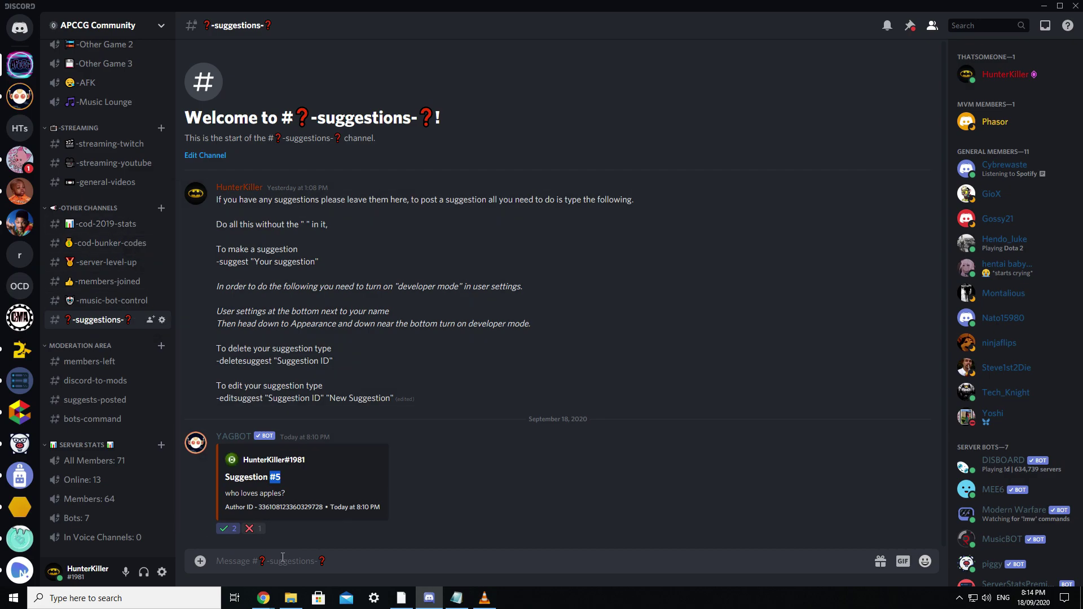
# - Switch to the YAGPDB control panel and open the "reset" custom command (#7) for editing
pyautogui.moveTo(263, 597)
pyautogui.click(299, 570)
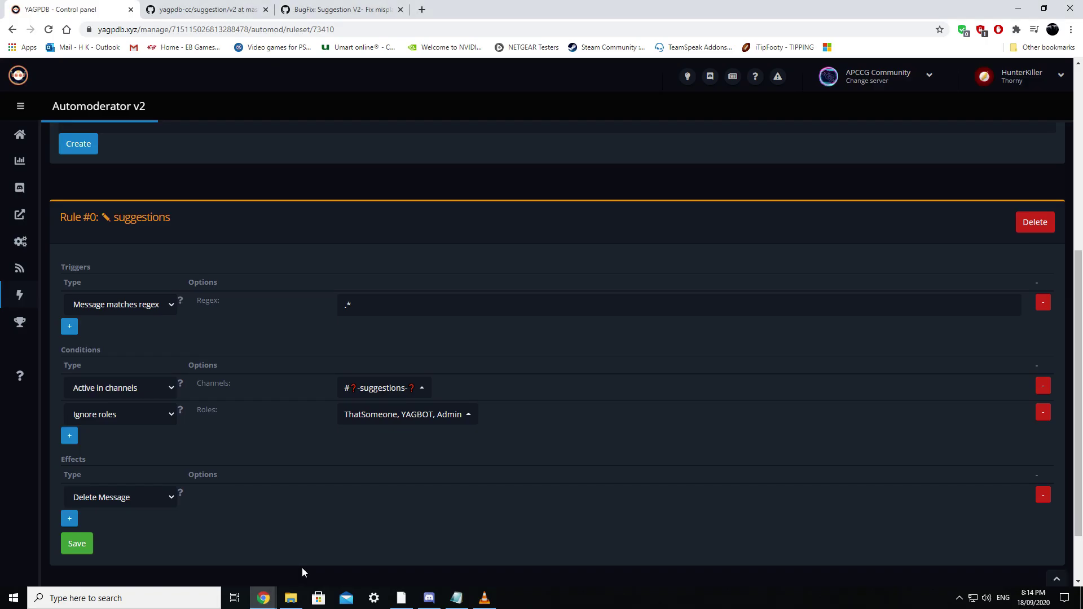
pyautogui.scroll(6, 189, 218)
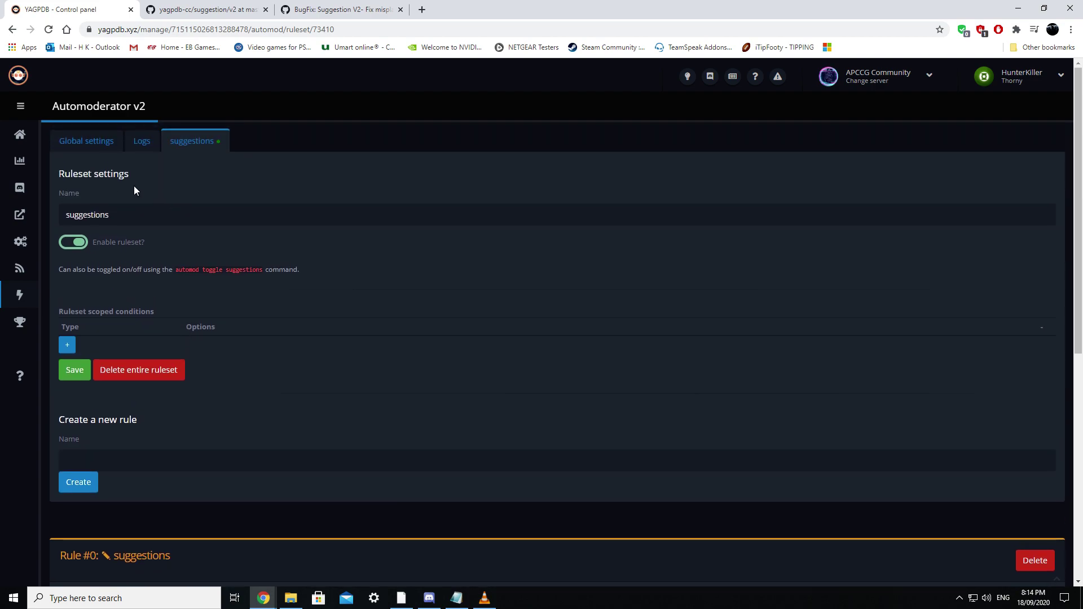
pyautogui.moveTo(32, 273)
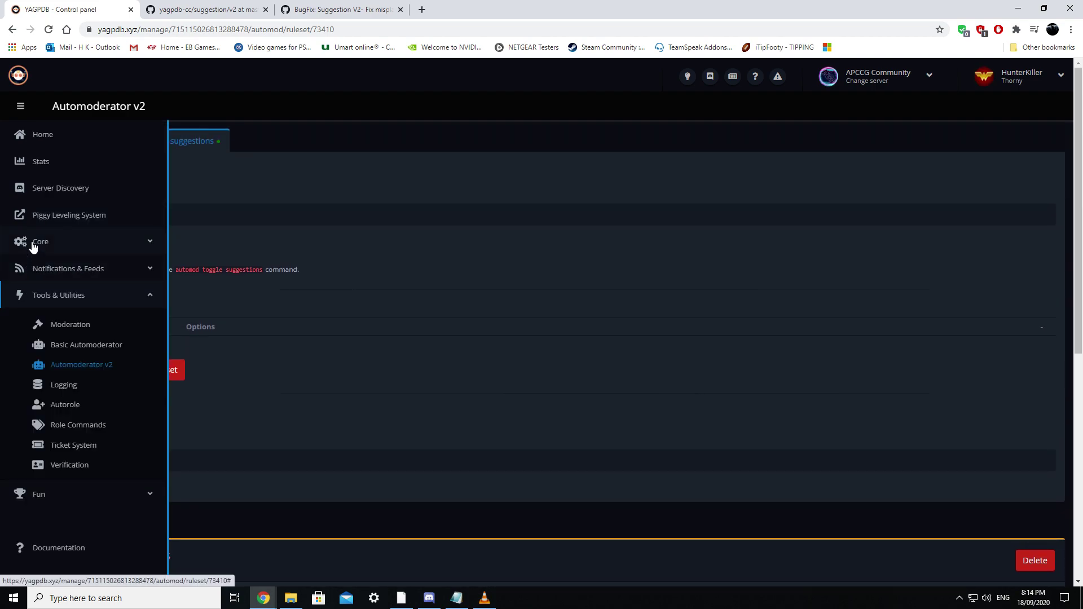
pyautogui.click(35, 243)
pyautogui.click(80, 333)
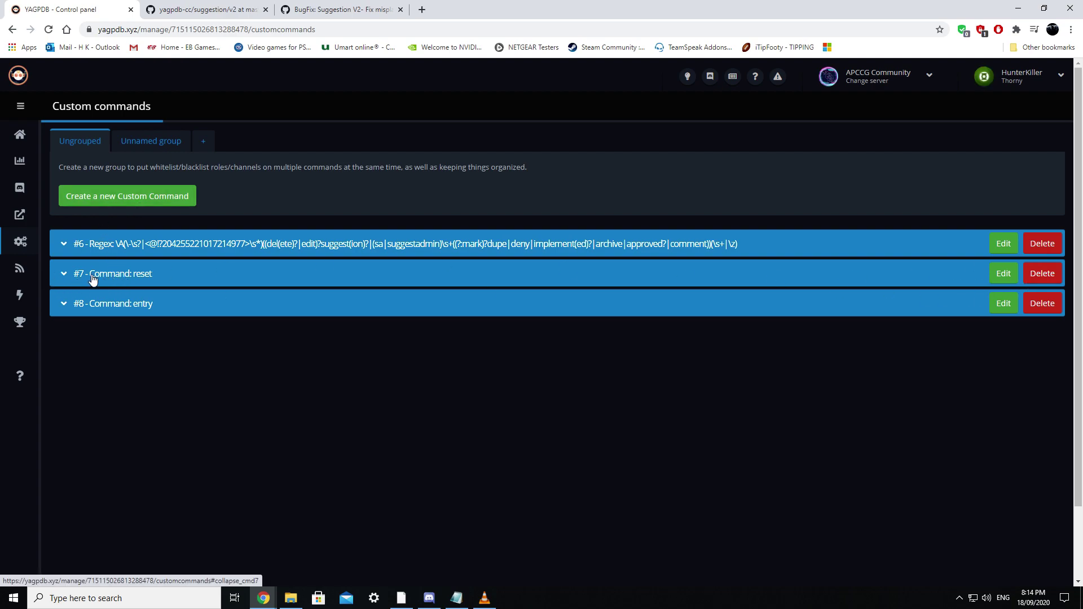
pyautogui.click(1004, 273)
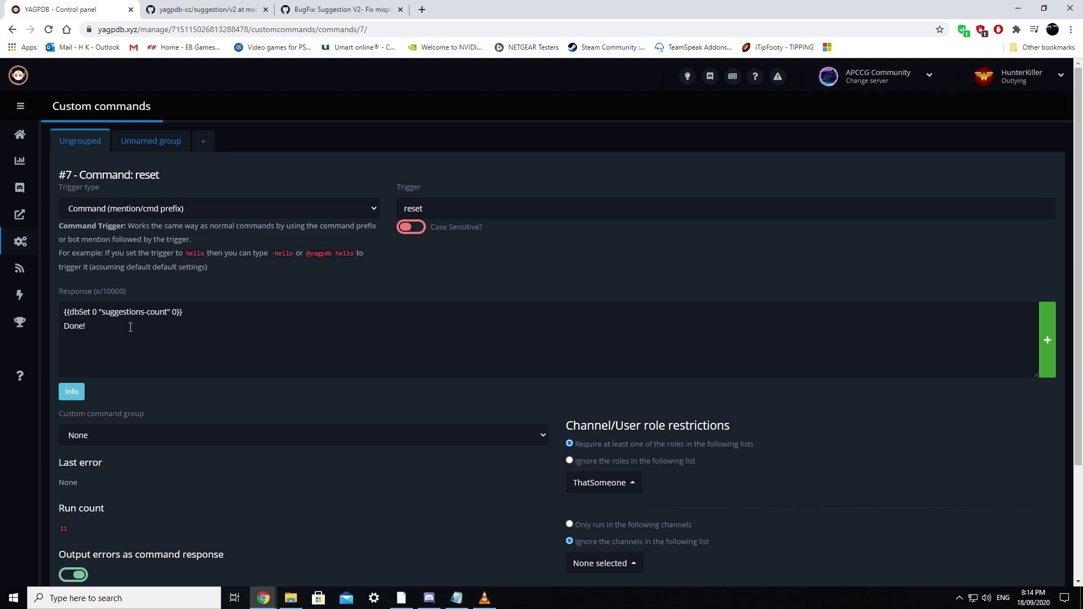
# - Highlight the "reset" command's full response and review its channel and role restrictions
pyautogui.click(97, 326)
pyautogui.hotkey('ctrl', 'a')
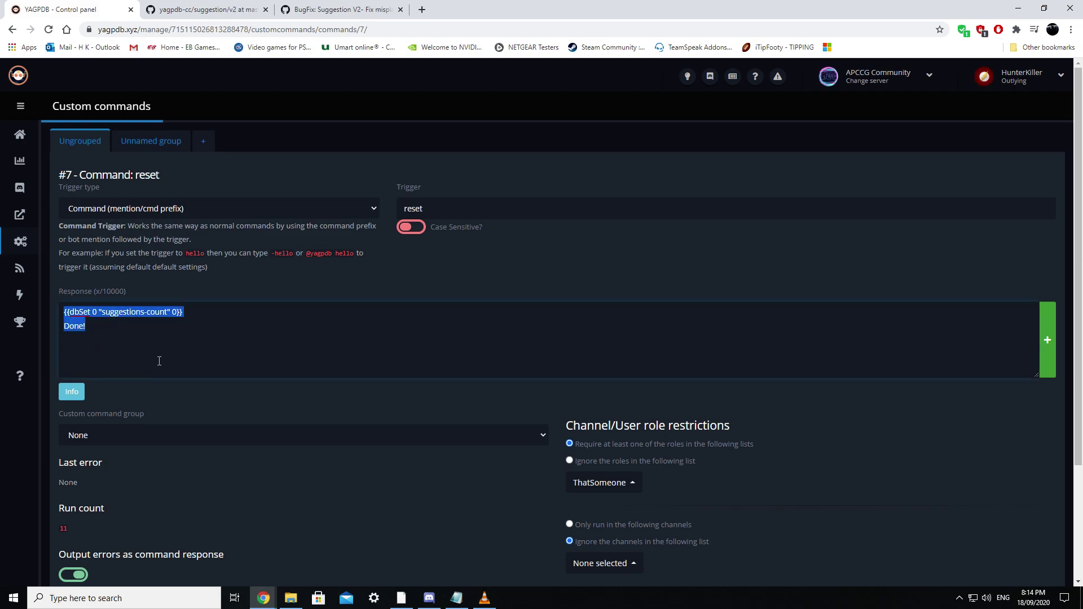
pyautogui.click(159, 361)
pyautogui.scroll(-2, 685, 411)
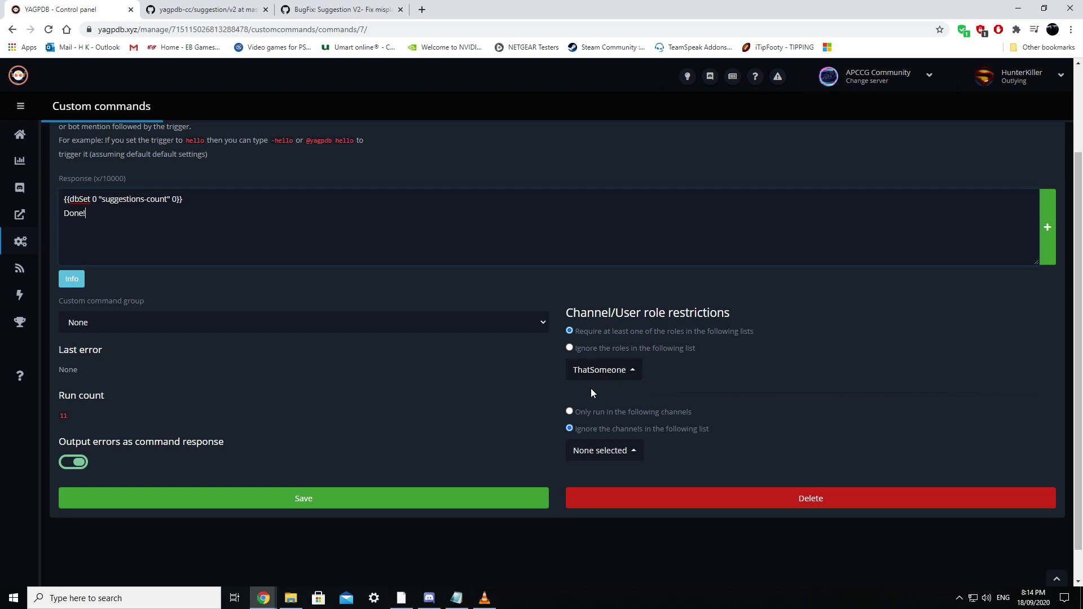
pyautogui.scroll(3, 141, 211)
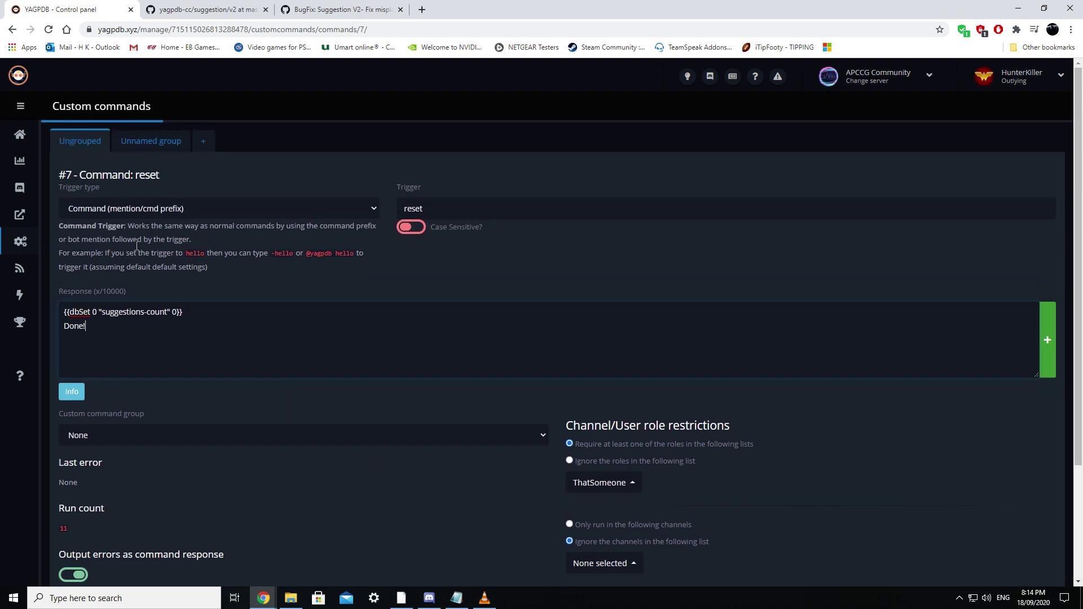
# - Return to the ungrouped custom commands, open the "entry" command (#8) for editing and view its trigger type options
pyautogui.click(86, 143)
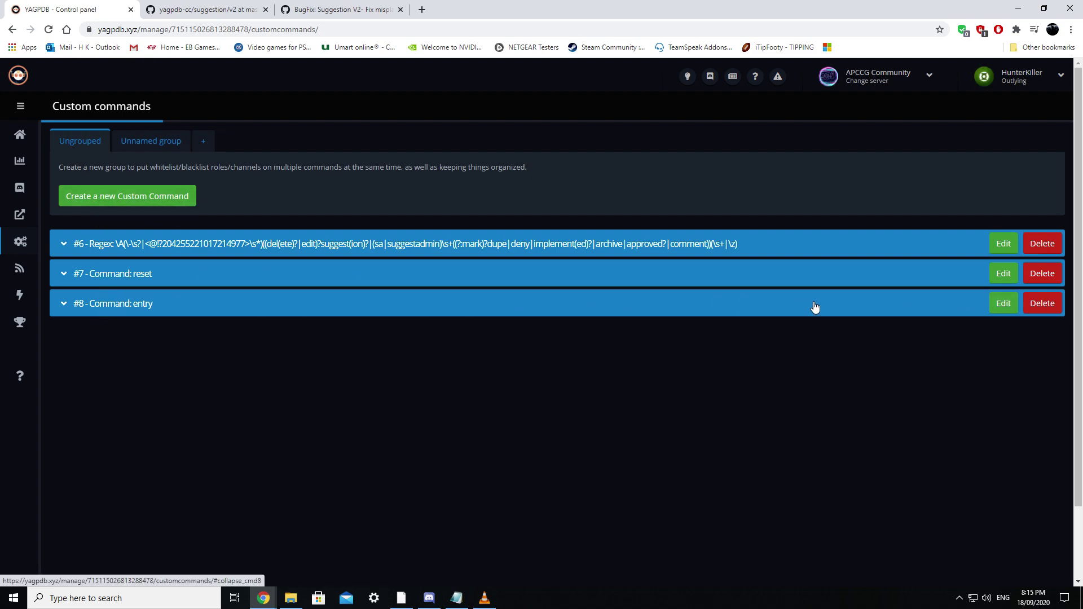
pyautogui.click(1003, 303)
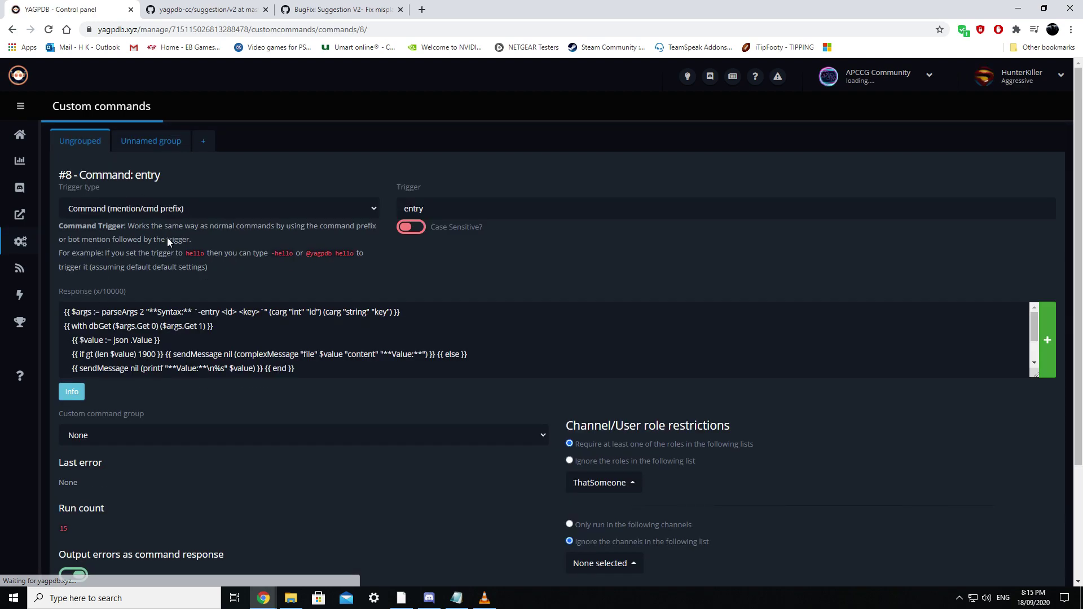
pyautogui.click(68, 209)
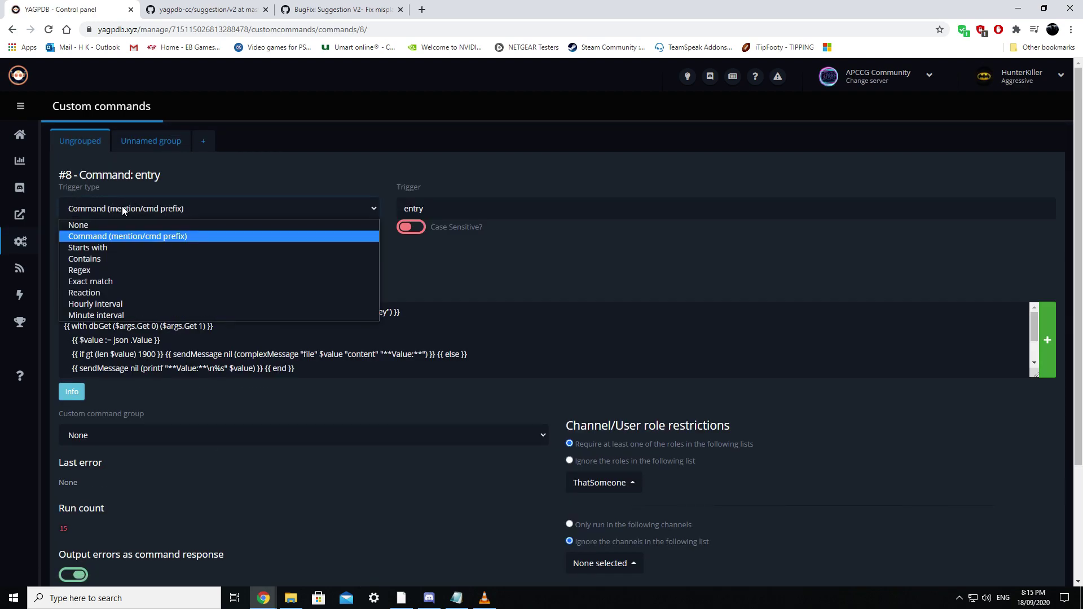
pyautogui.click(291, 210)
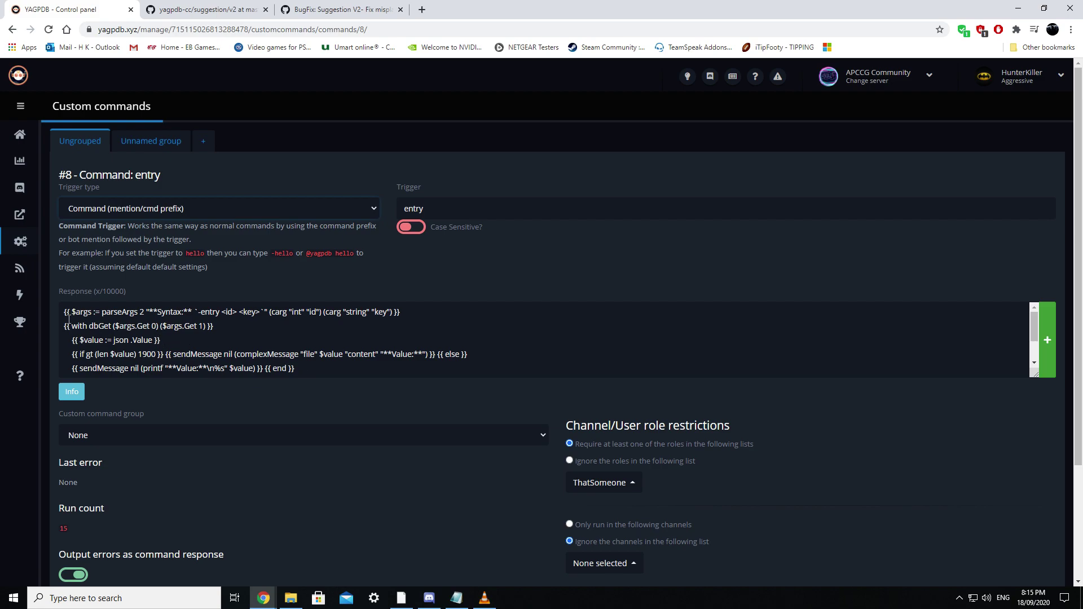
# - Highlight the "entry" command's full response and review its group, channel and role restriction settings
pyautogui.moveTo(68, 316); pyautogui.dragTo(285, 368)
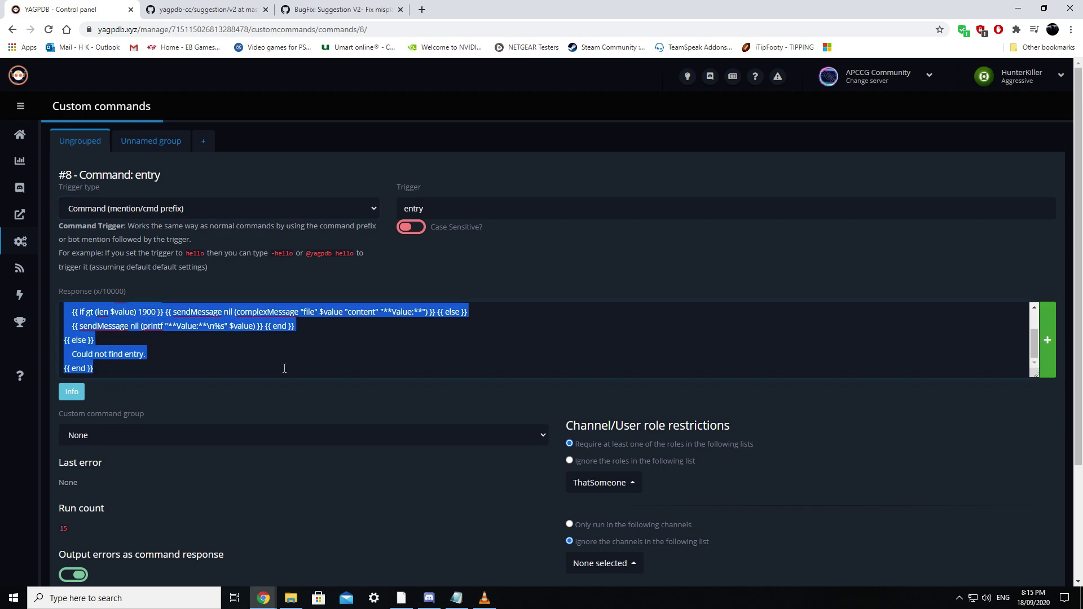
pyautogui.scroll(1, 282, 372)
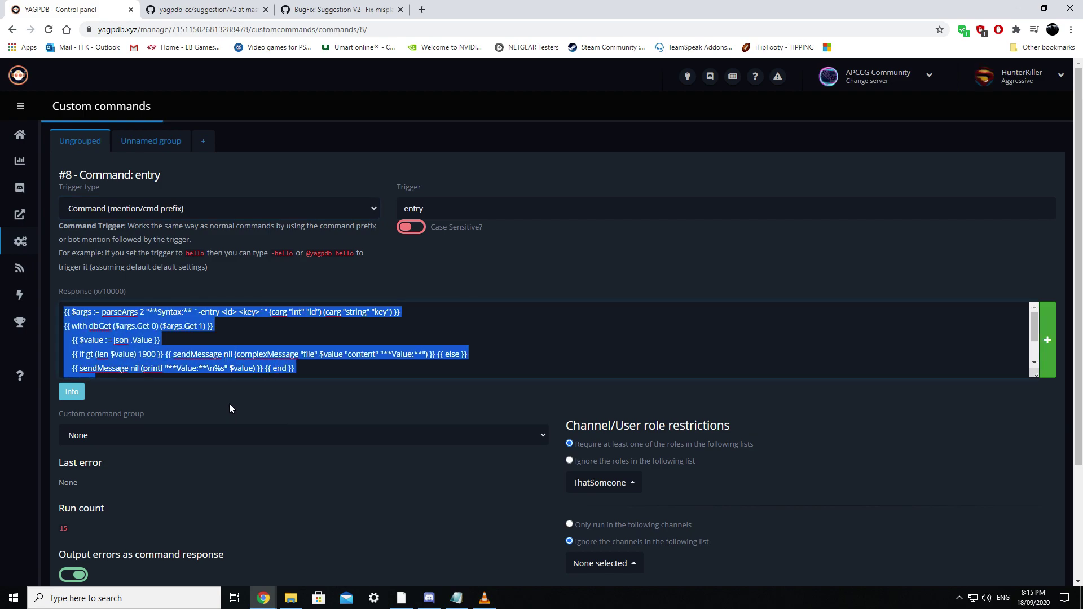
pyautogui.scroll(-2, 614, 442)
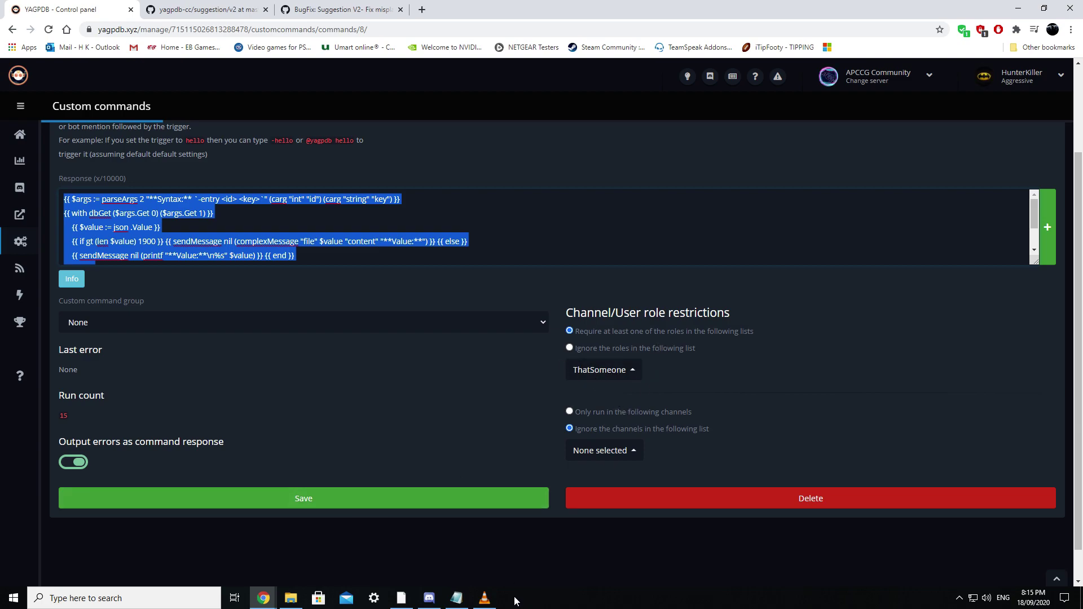
# - Switch to Discord and send the "-reset" command in the suggestions channel
pyautogui.click(429, 598)
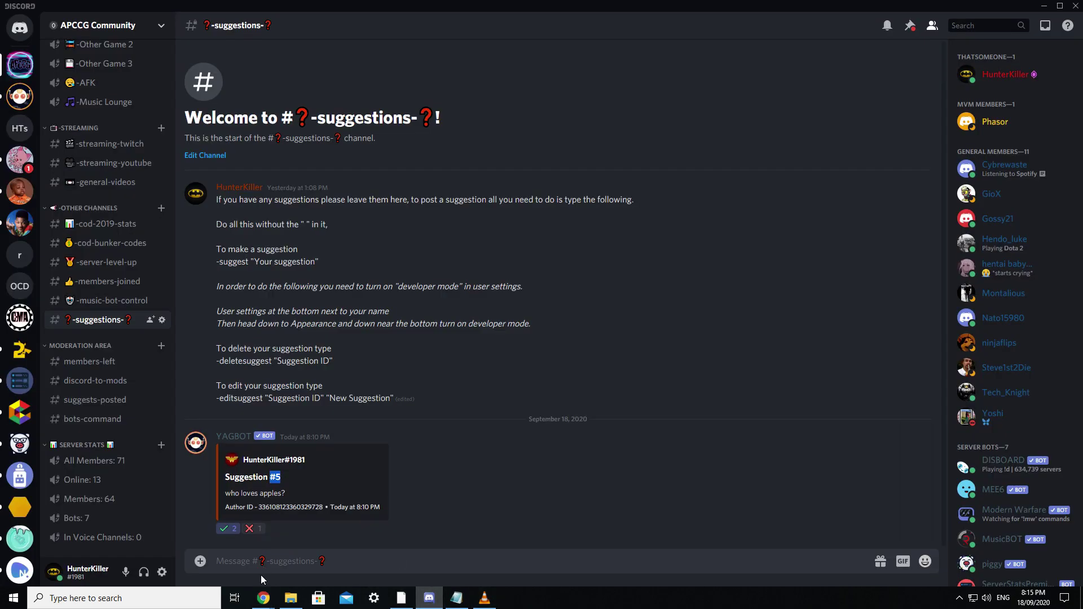
pyautogui.click(329, 563)
pyautogui.write('-')
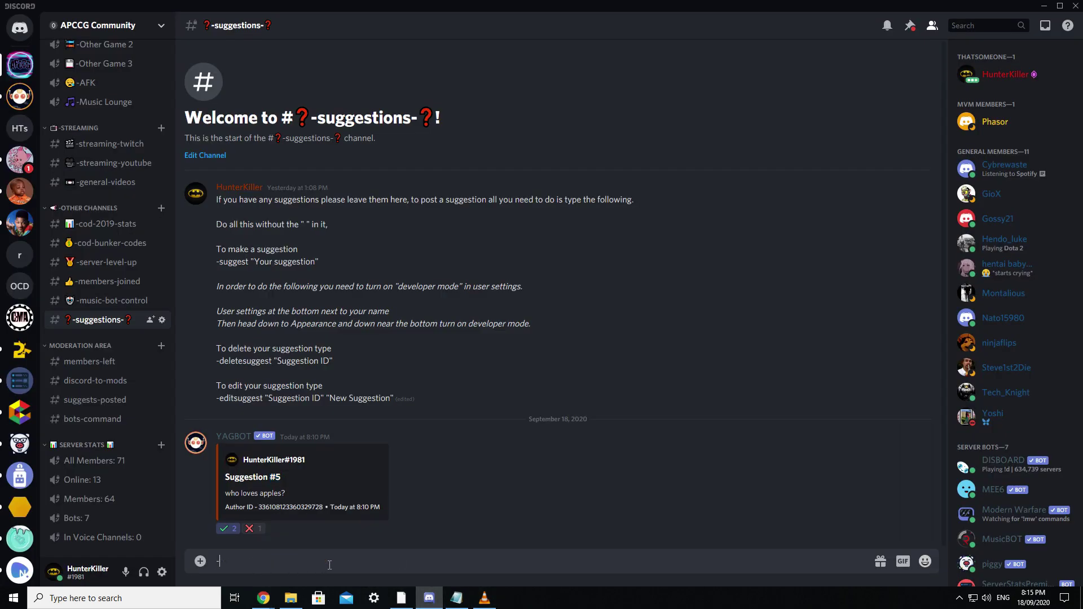
pyautogui.write('reset')
pyautogui.press('Return')
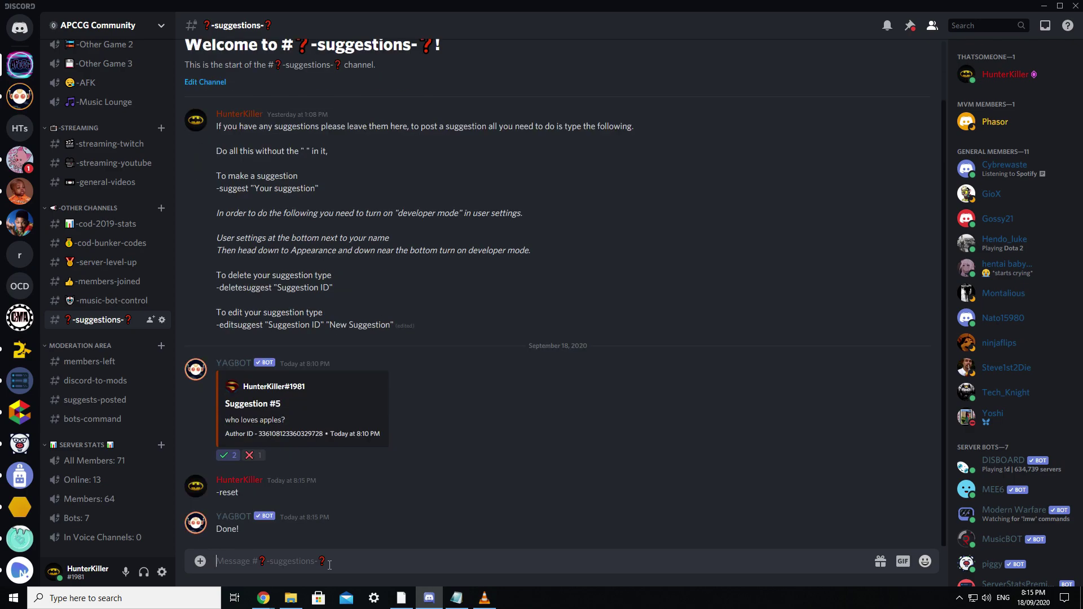
# - Send the command -entry 0 "suggestions-count" in the suggestions channel to query the stored suggestion count
pyautogui.hotkey('alt', 'Tab')
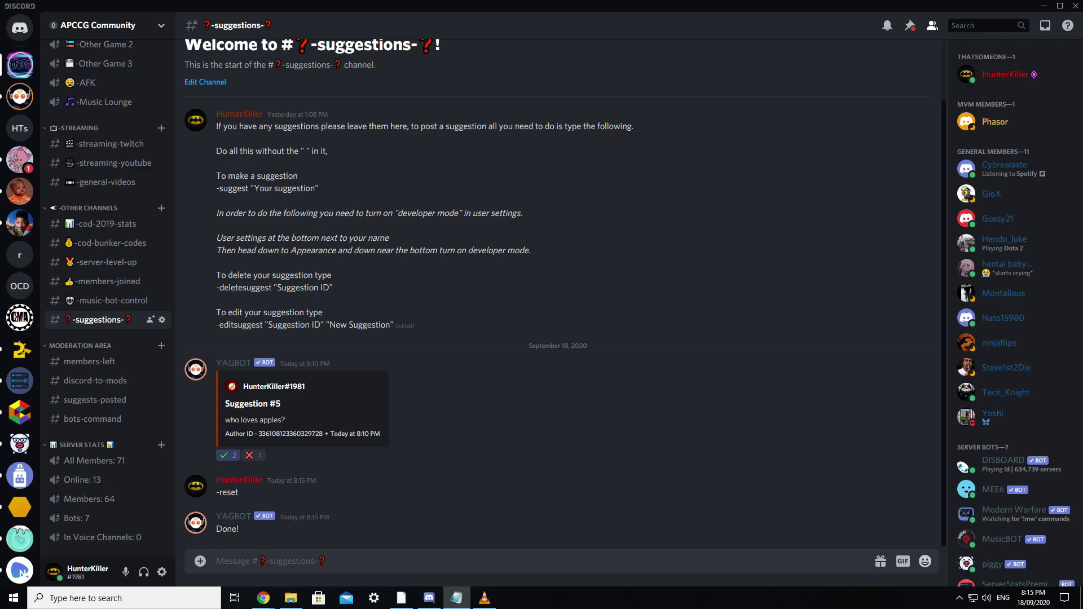
pyautogui.click(411, 566)
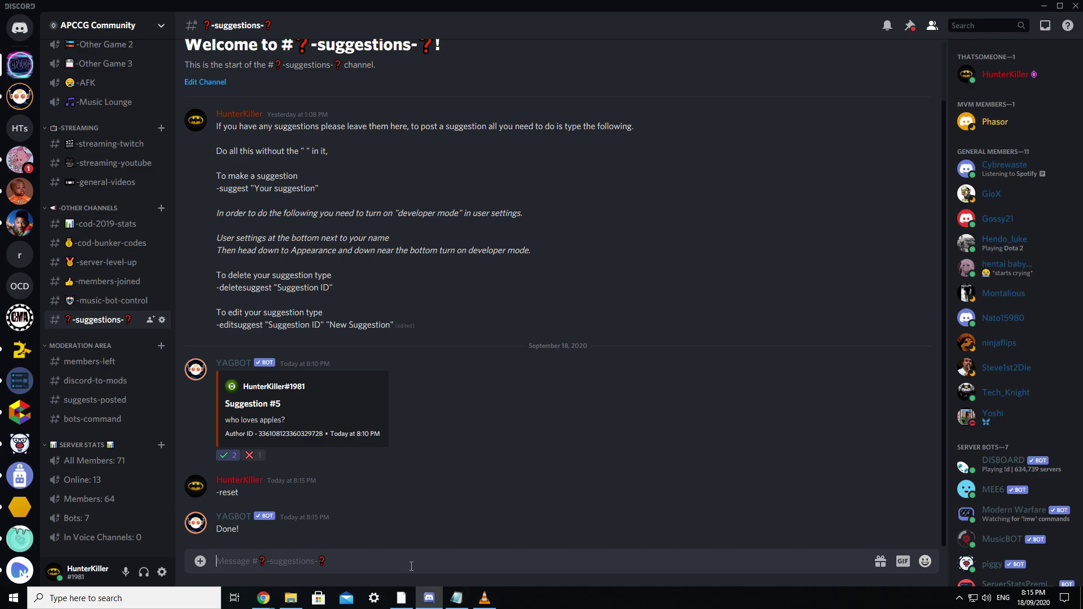
pyautogui.write('-entry 0 "suggestions-count"')
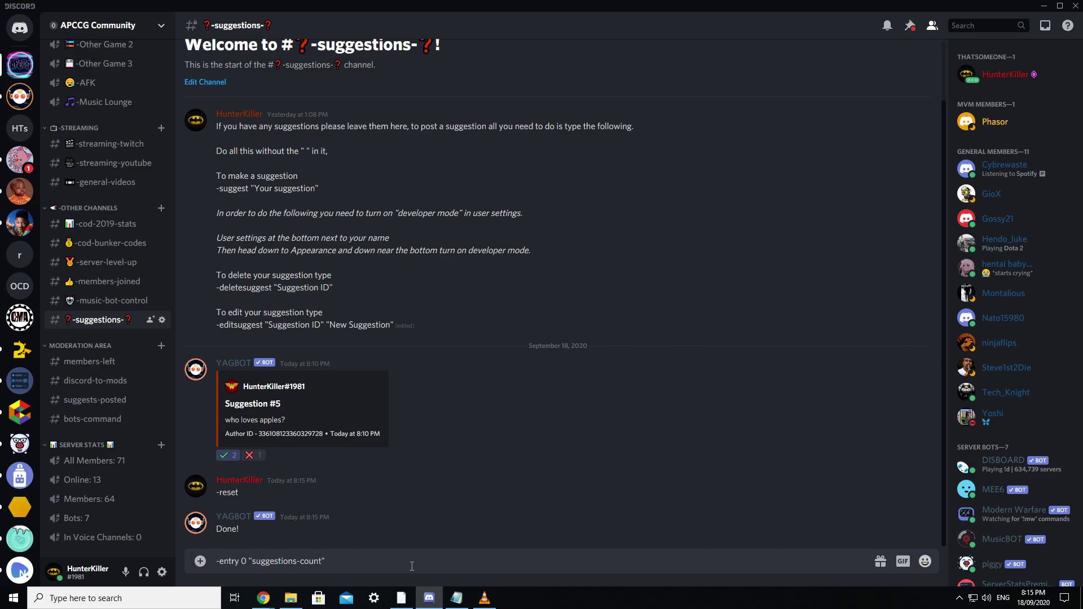
pyautogui.press('Return')
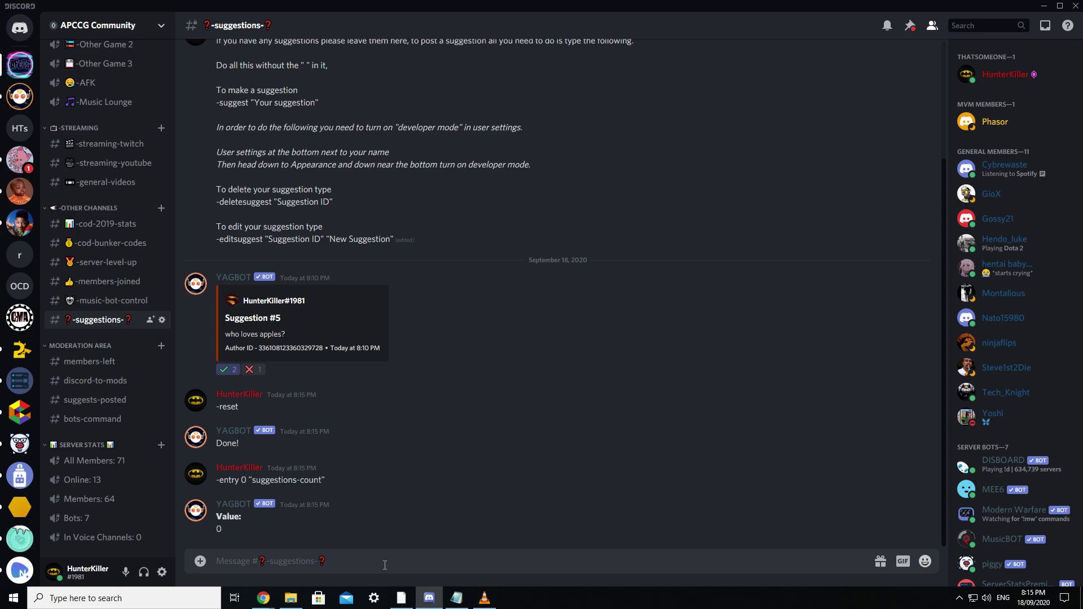
# - Send "-suggest who loves me?" in the suggestions channel and try the cross and check mark reactions on the posted suggestion
pyautogui.write('-sugge')
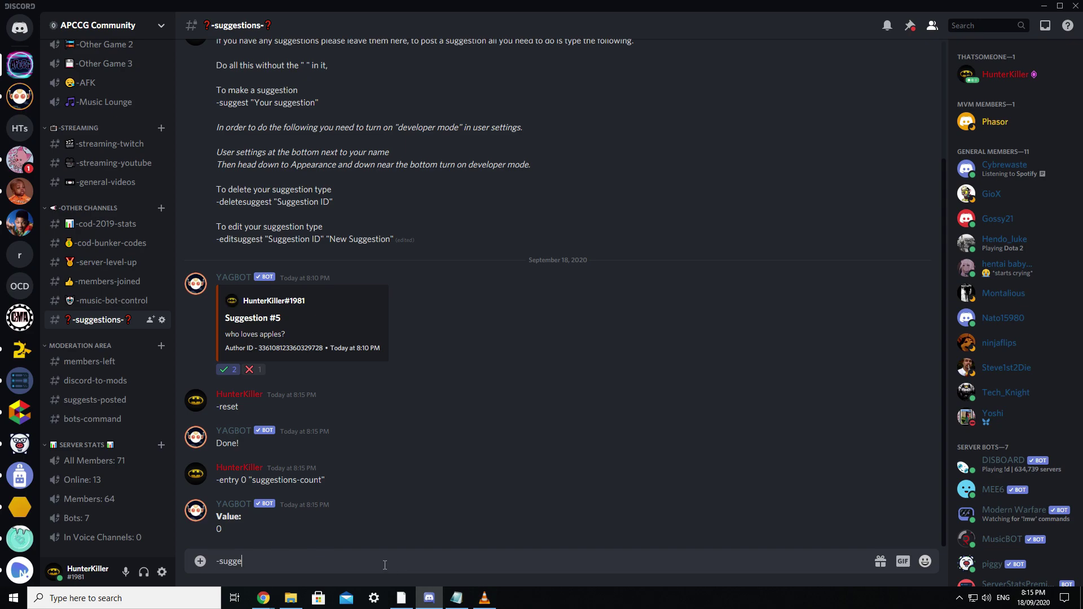
pyautogui.write('st who loves me?')
pyautogui.press('Return')
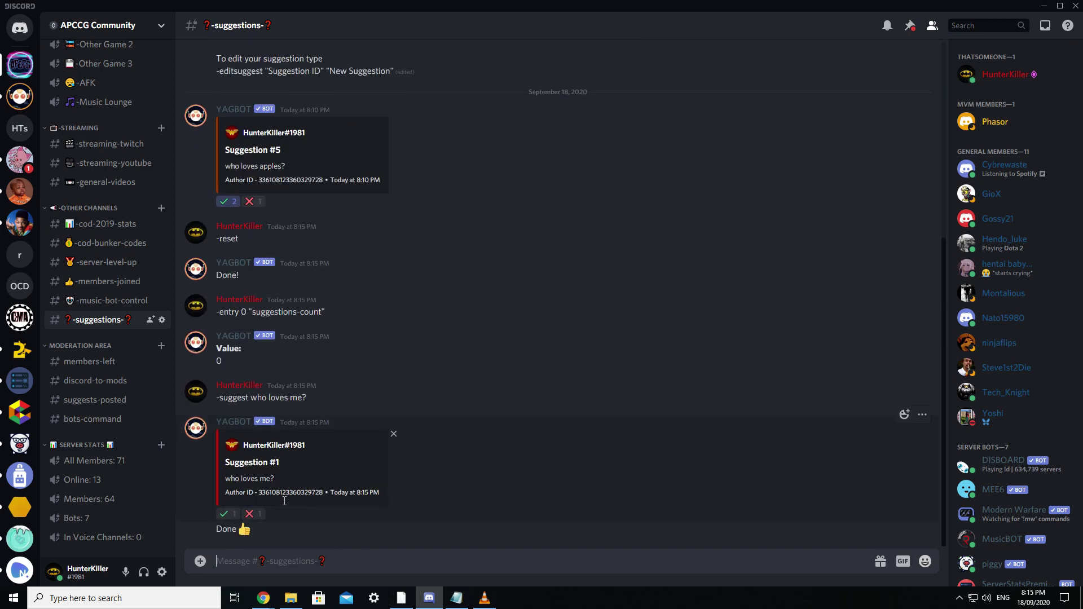
pyautogui.click(246, 515)
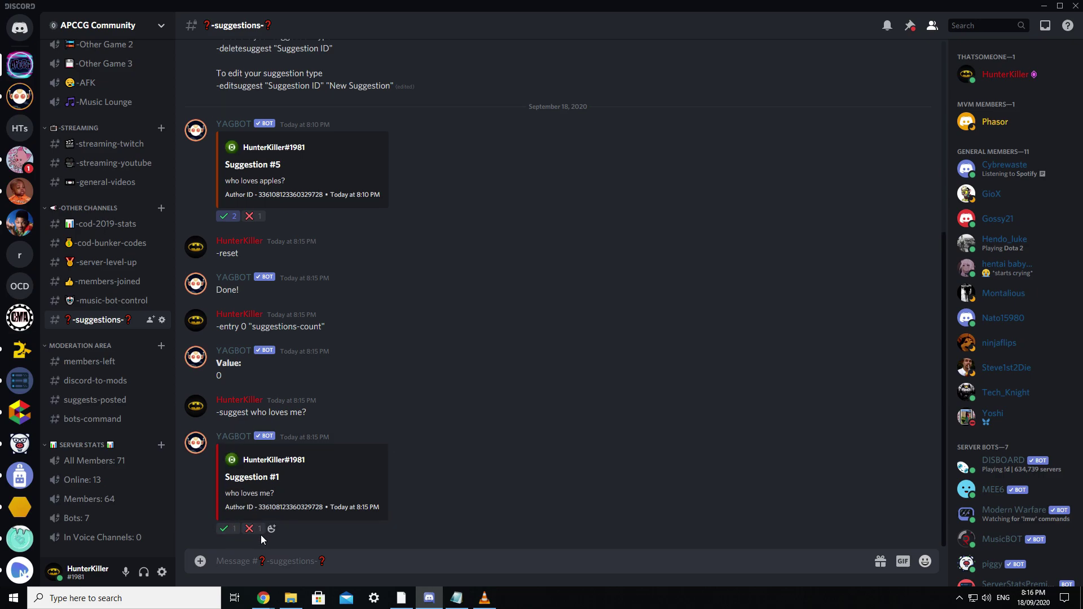
pyautogui.click(226, 532)
pyautogui.scroll(5, 788, 394)
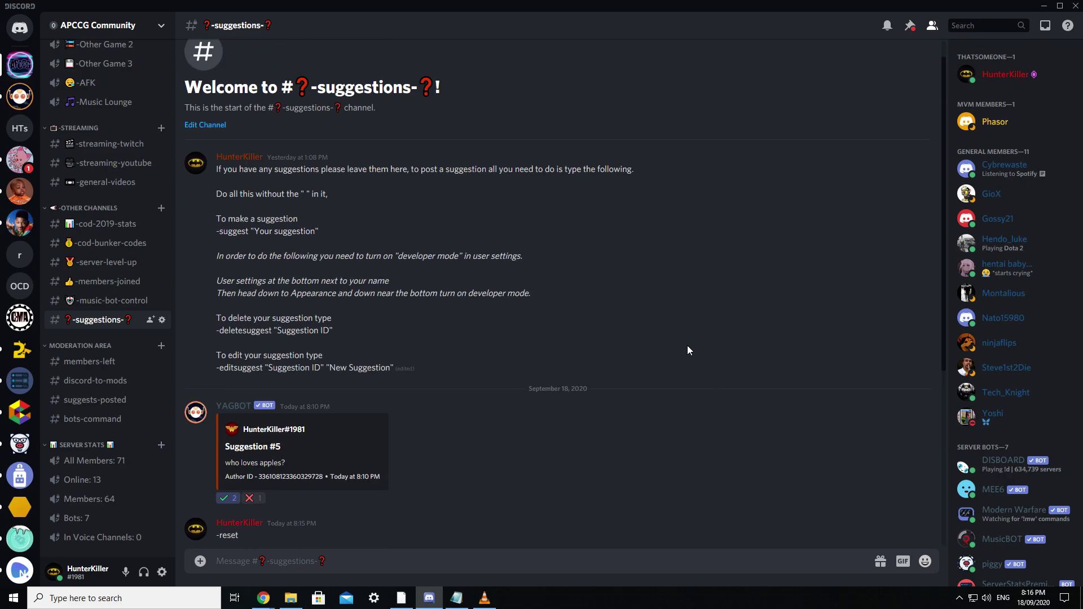